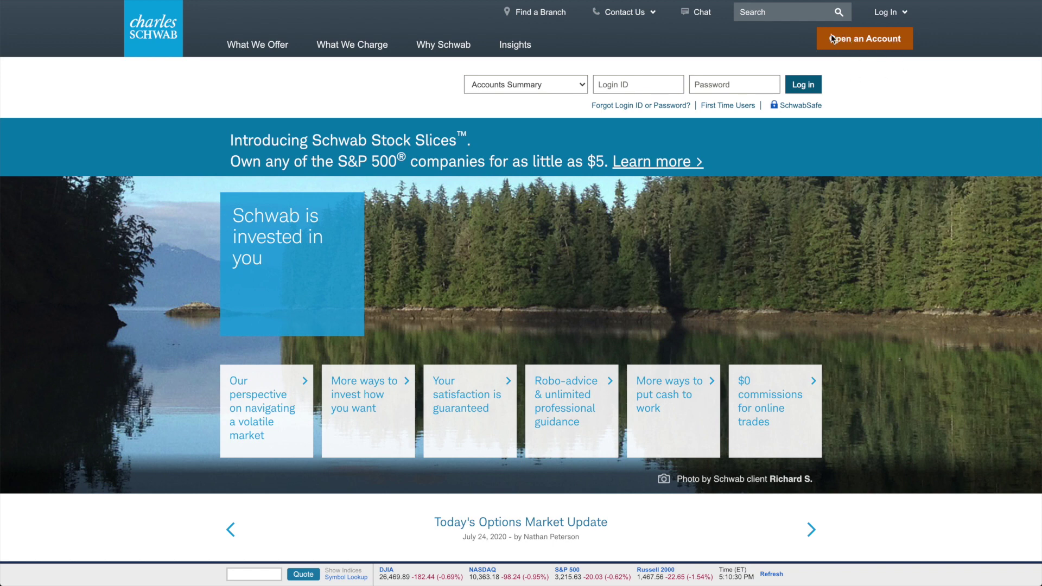
- Open the account-choice page and expand key benefits for Brokerage and Retirement accounts
left_click(866, 40)
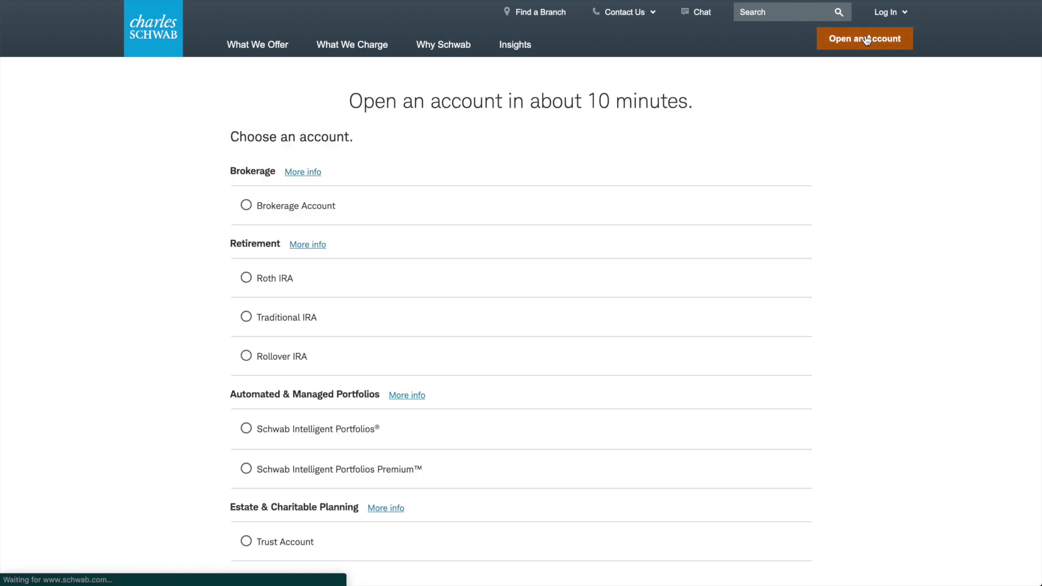
left_click(298, 173)
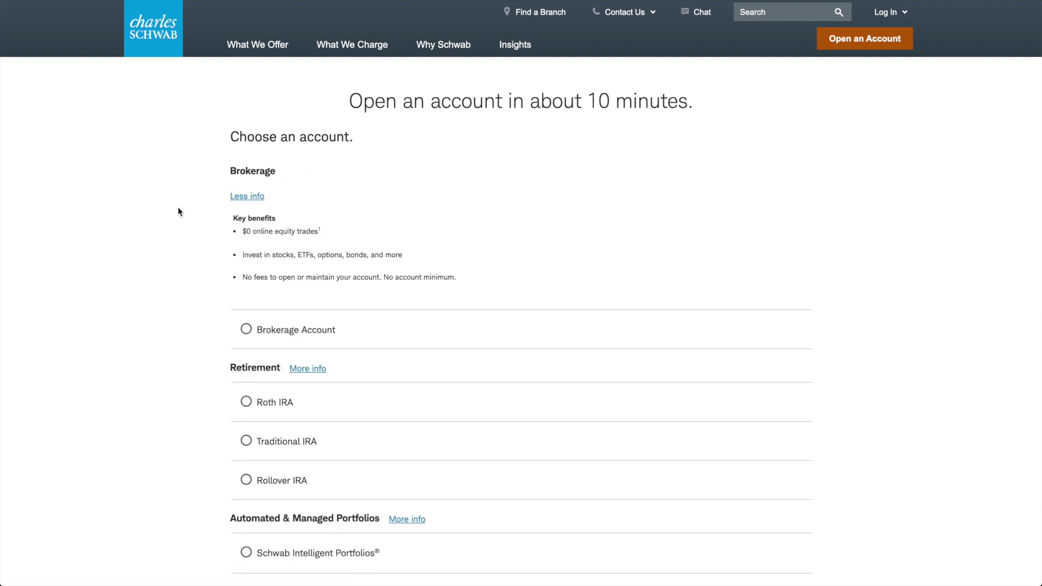
scroll(180, 212, "down", 4)
scroll(179, 211, "down", 3)
scroll(179, 211, "up", 1)
left_click(300, 33)
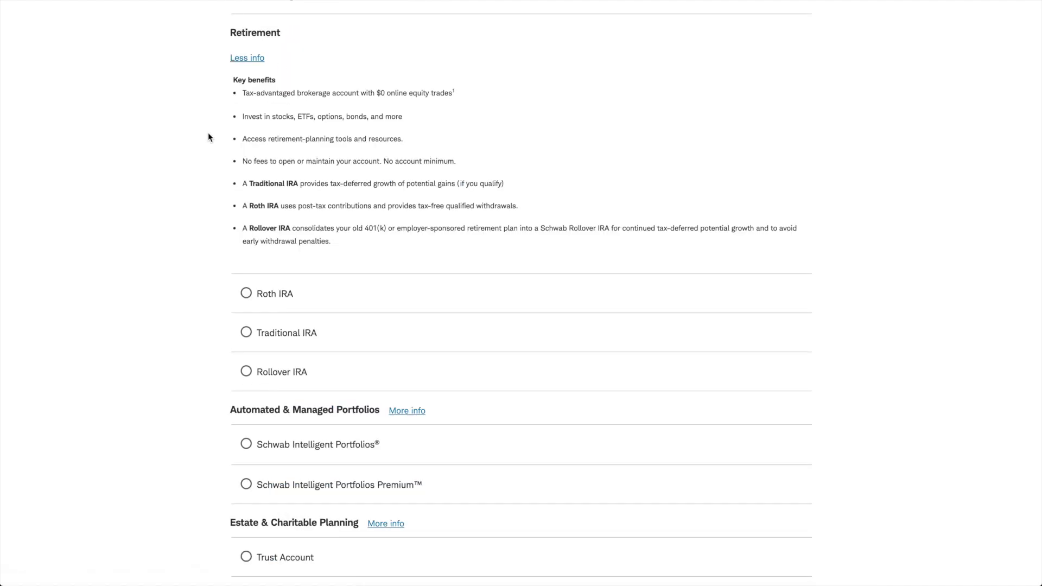
scroll(184, 161, "down", 3)
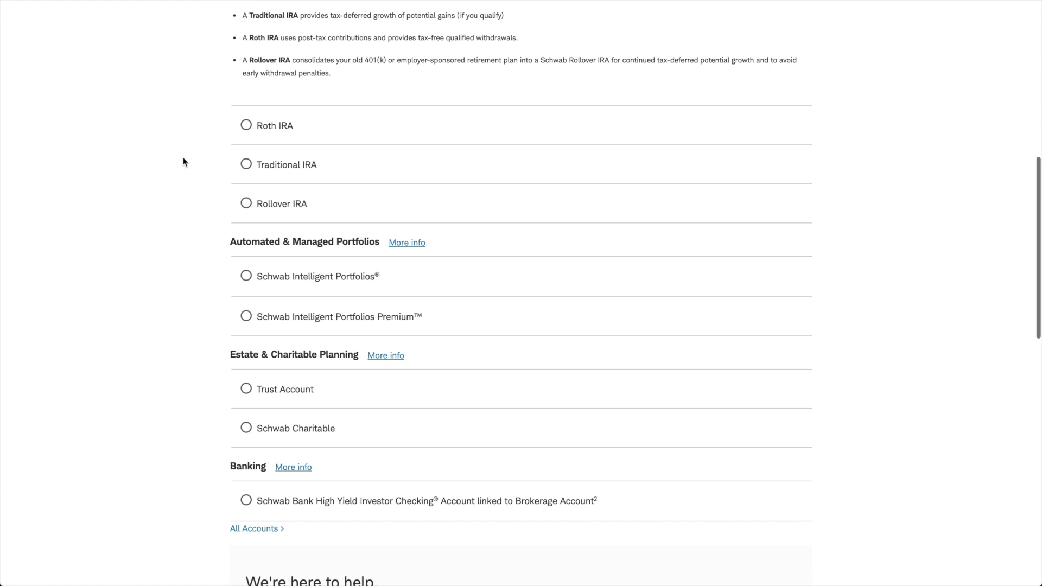
scroll(187, 163, "down", 1)
- Expand key benefits for Managed Portfolios, Estate & Charitable Planning, and Banking
left_click(412, 218)
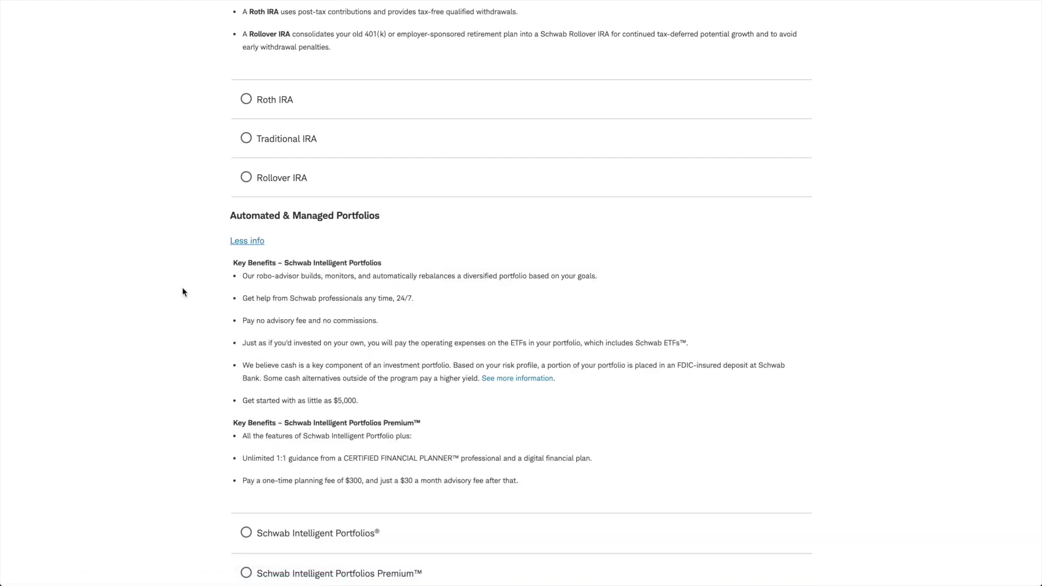
scroll(182, 292, "down", 5)
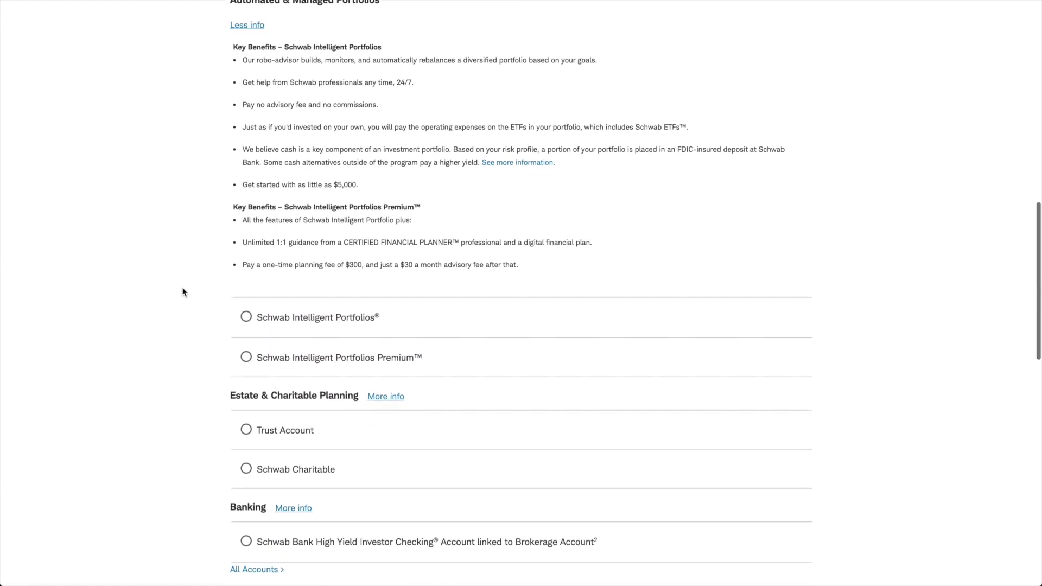
left_click(379, 362)
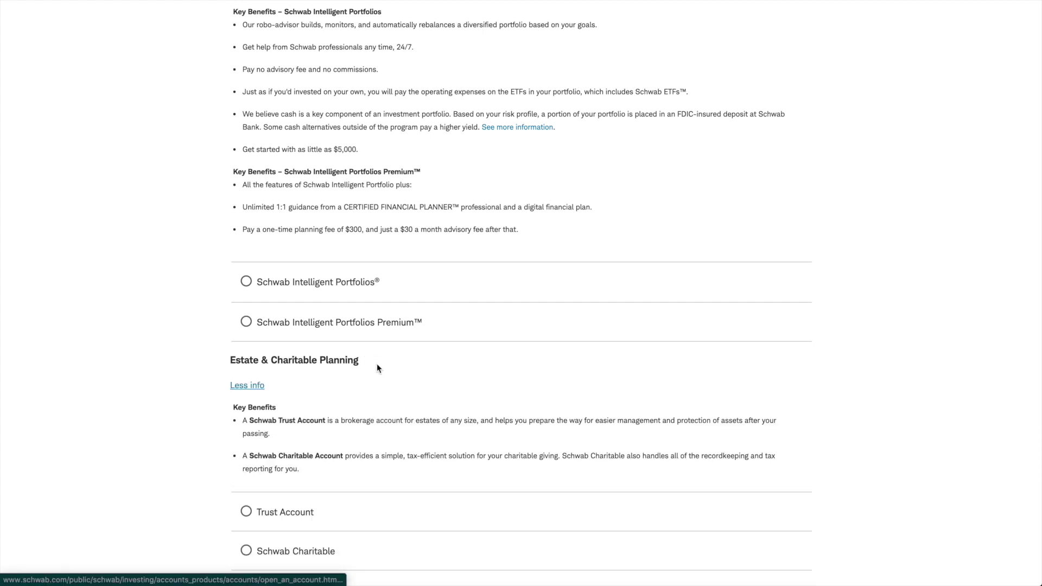
scroll(228, 374, "down", 4)
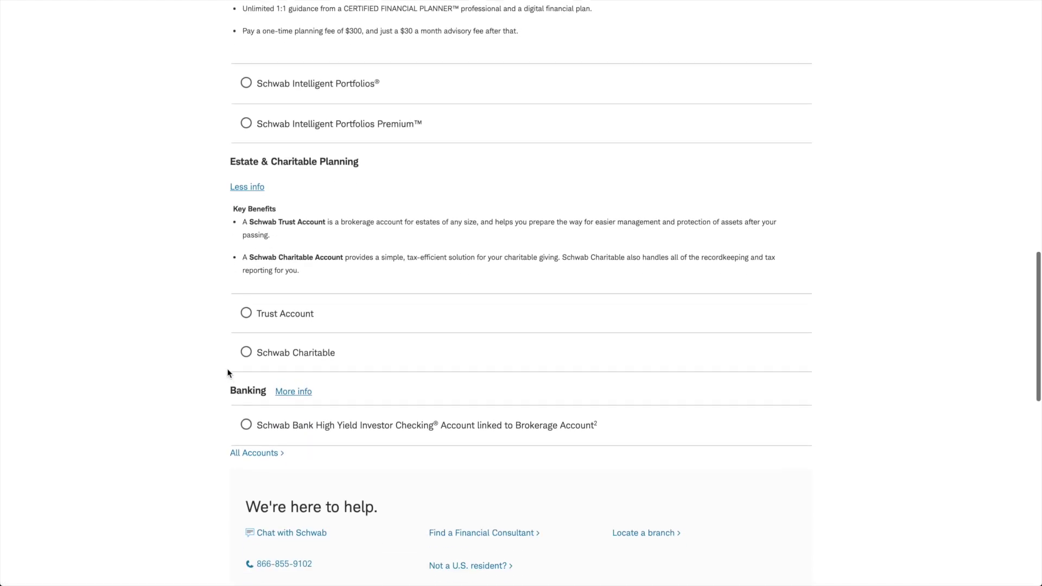
left_click(296, 395)
scroll(191, 412, "down", 3)
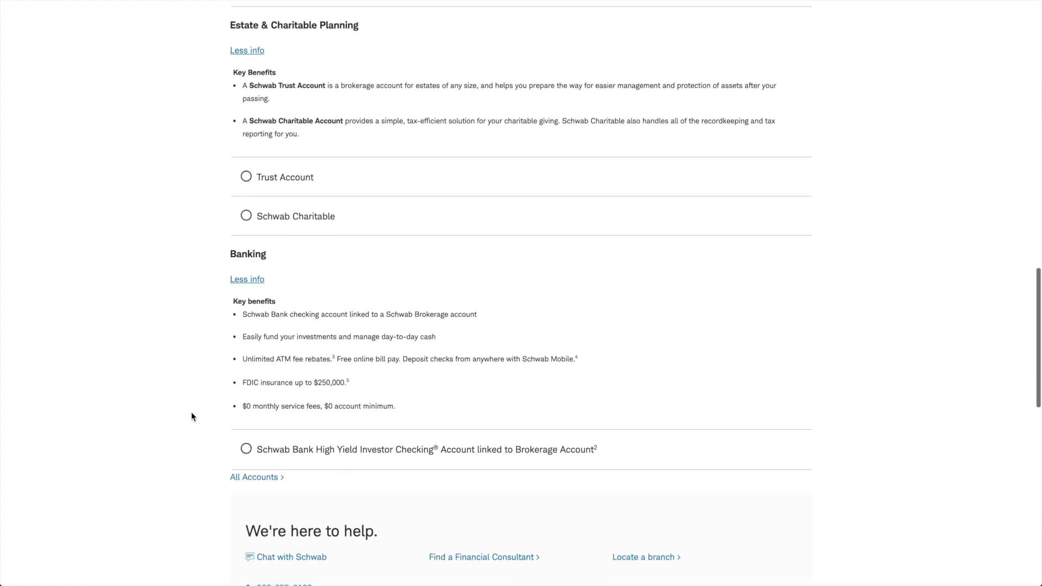
scroll(191, 415, "up", 4)
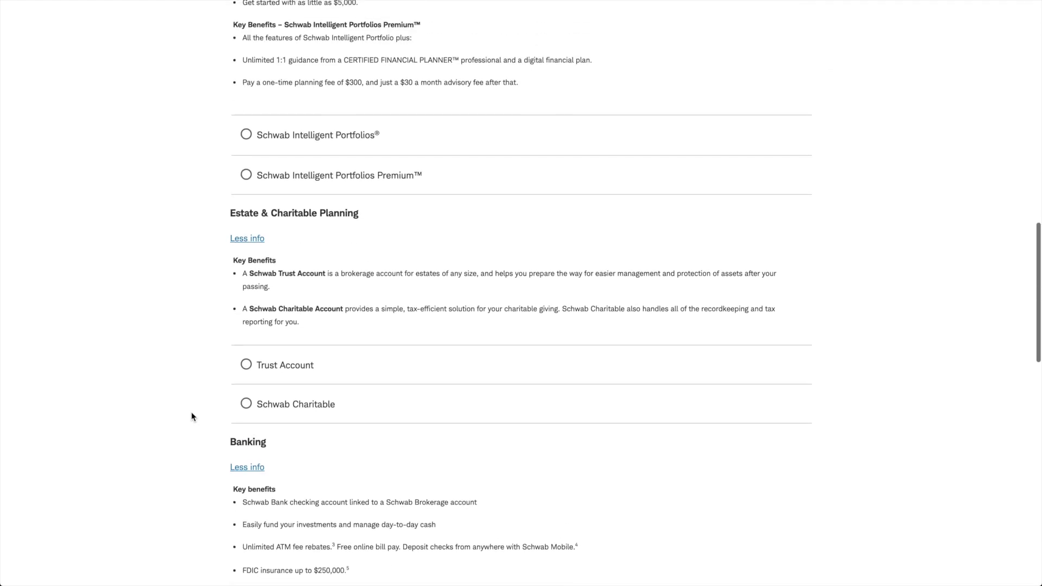
scroll(192, 413, "up", 10)
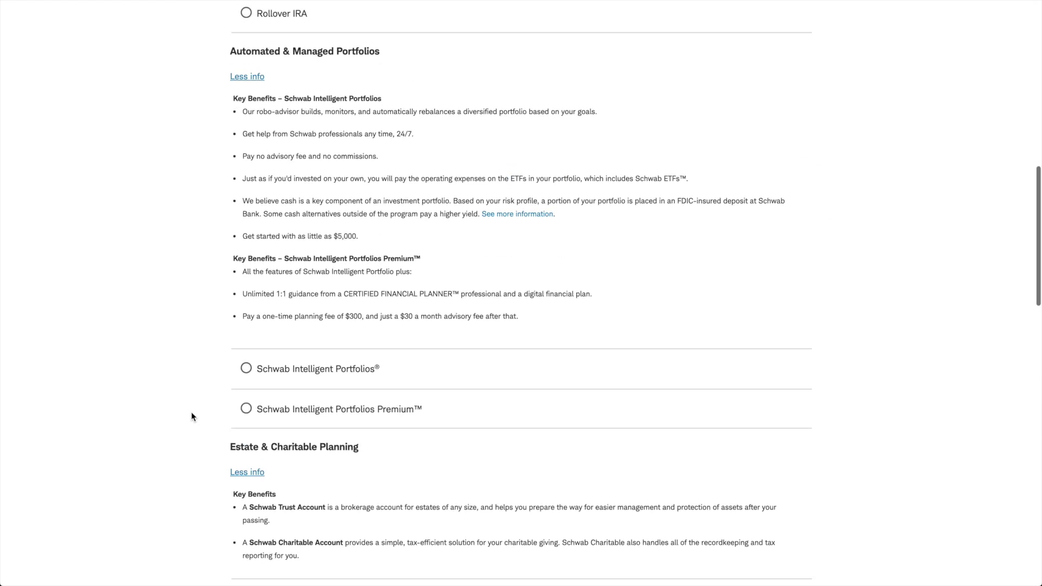
scroll(191, 414, "up", 8)
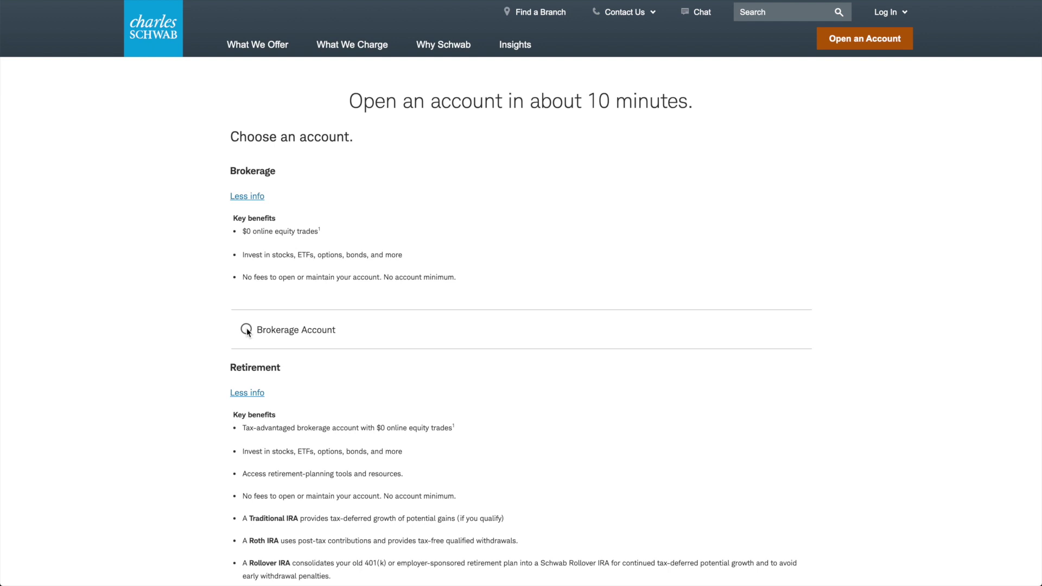
- Choose Brokerage Account, then the Individual account type instead of Joint, and continue
left_click(246, 330)
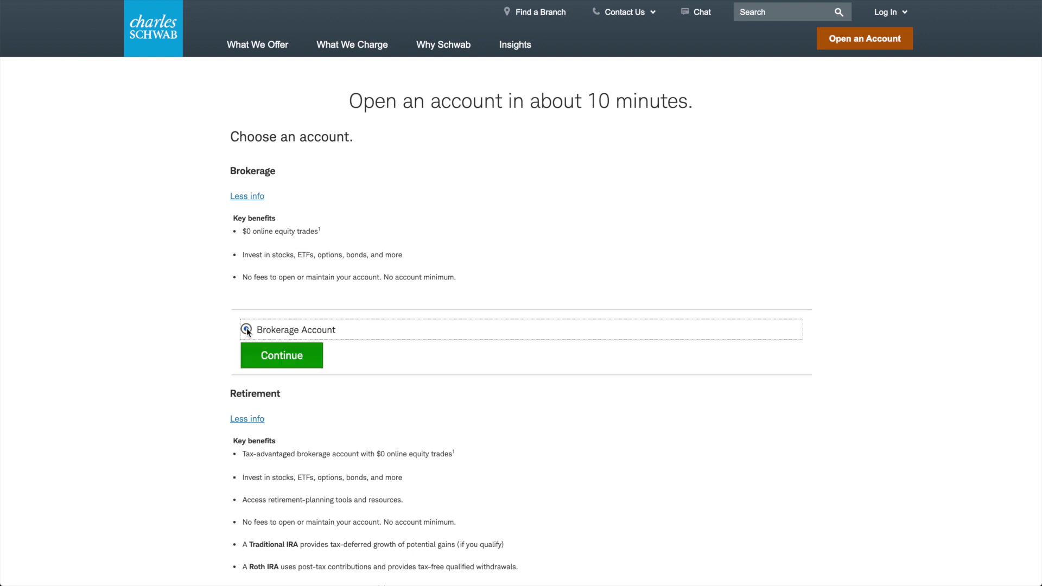
left_click(279, 358)
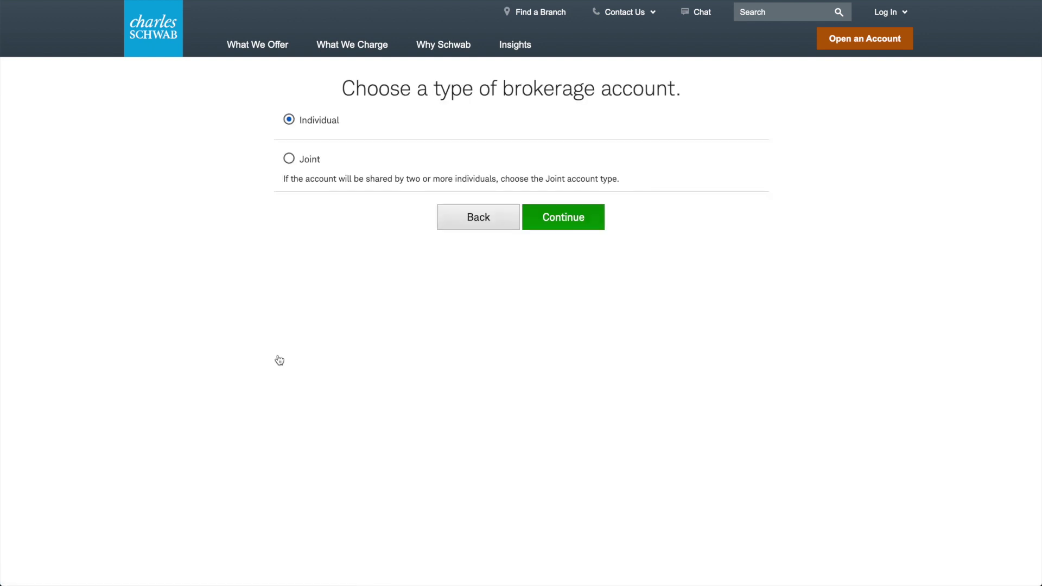
left_click(289, 159)
left_click(290, 119)
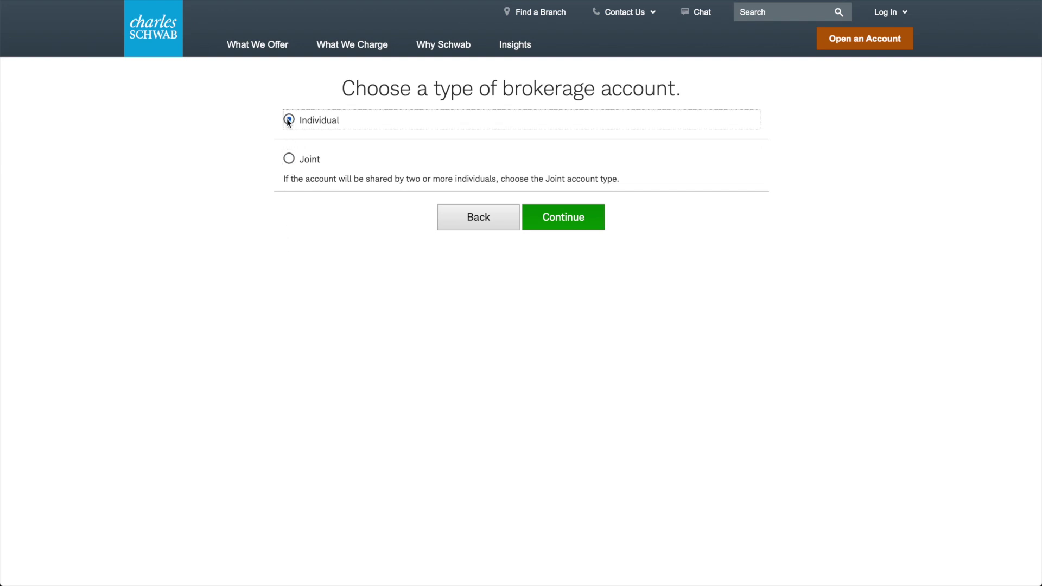
left_click(553, 218)
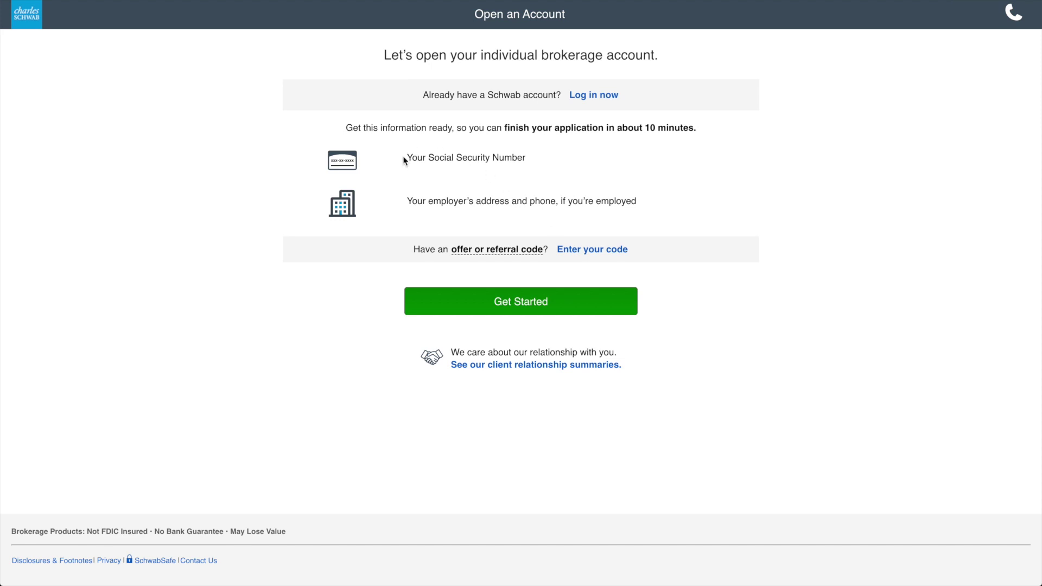
- Begin the application with Get Started and look over the empty About you form
left_click(584, 310)
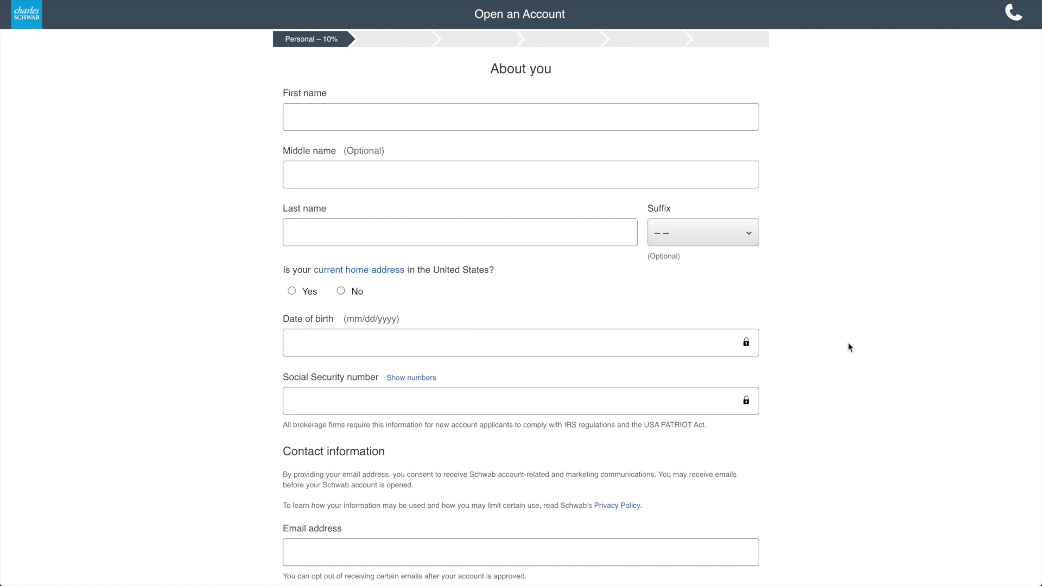
scroll(850, 347, "down", 3)
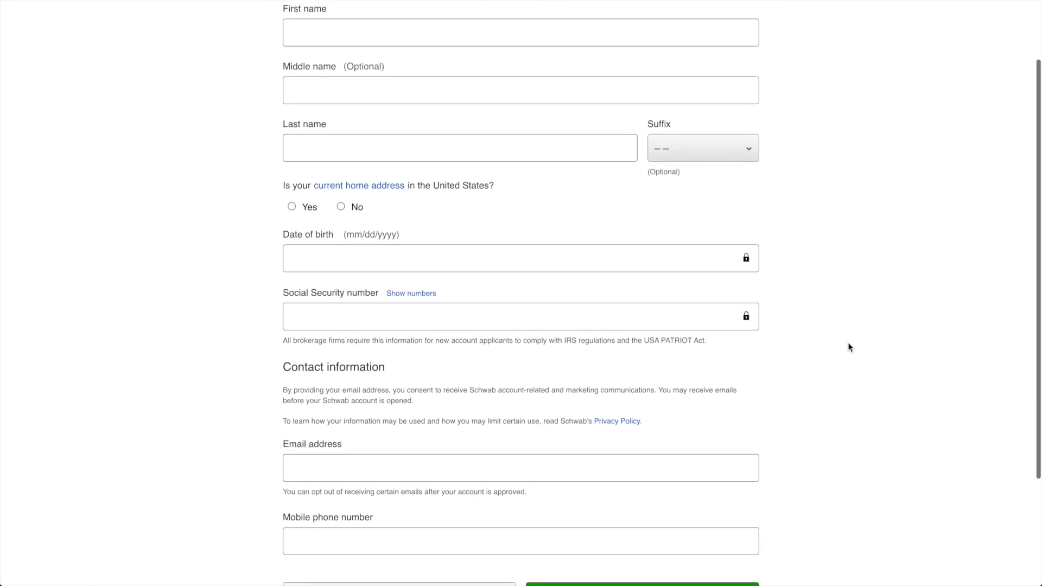
scroll(850, 347, "down", 2)
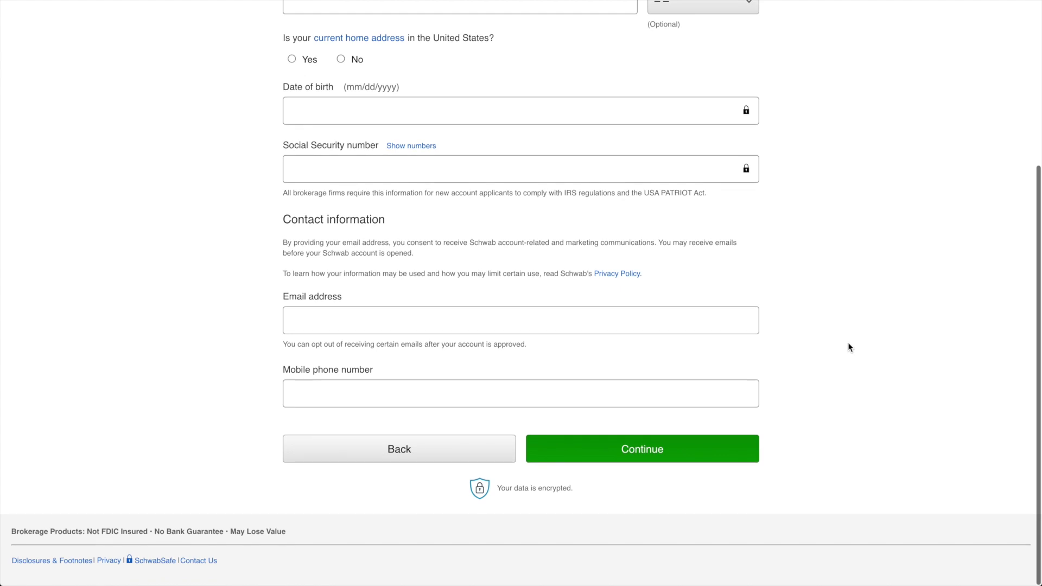
scroll(850, 348, "up", 2)
scroll(851, 347, "up", 3)
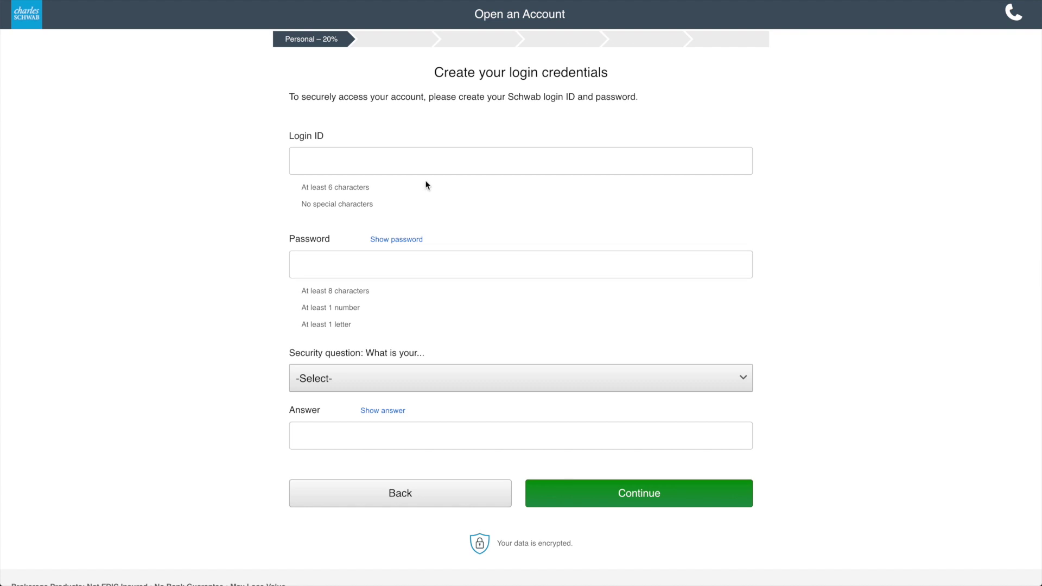
- Start the login ID and request a security access code by text message
left_click(409, 161)
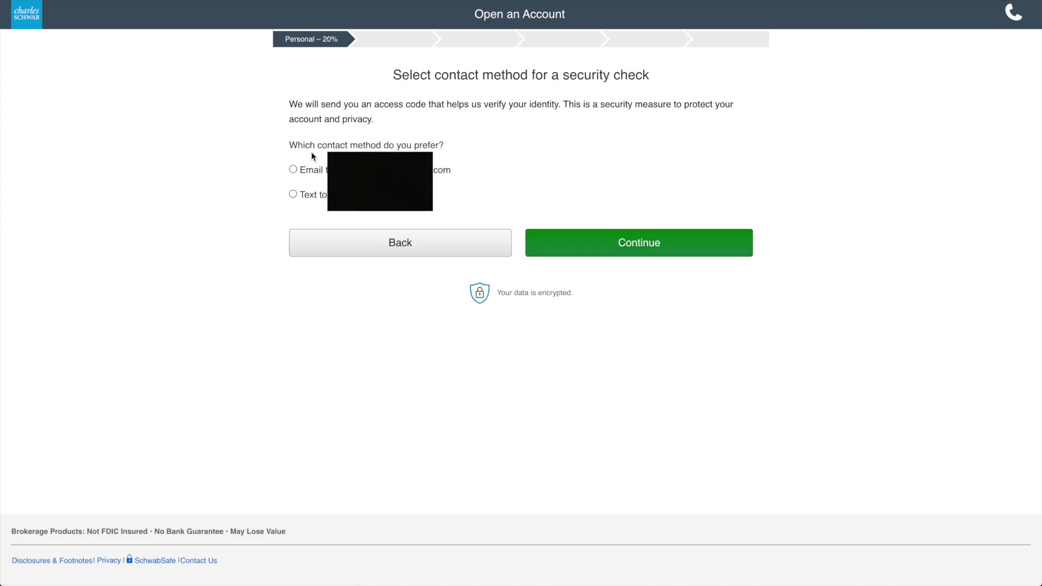
left_click(293, 195)
left_click(617, 249)
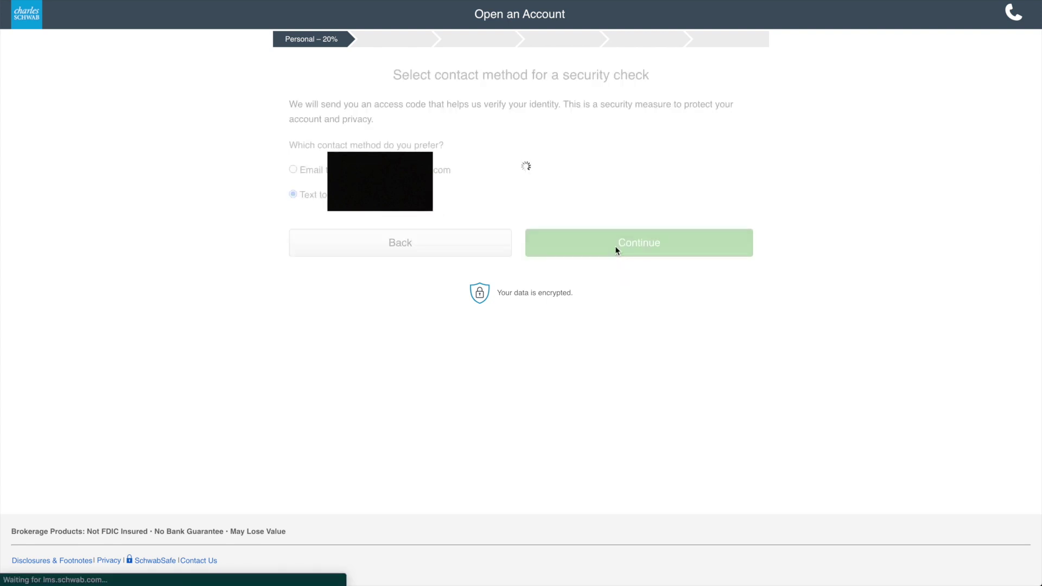
- Enter the texted access code and submit it for verification
left_click(412, 156)
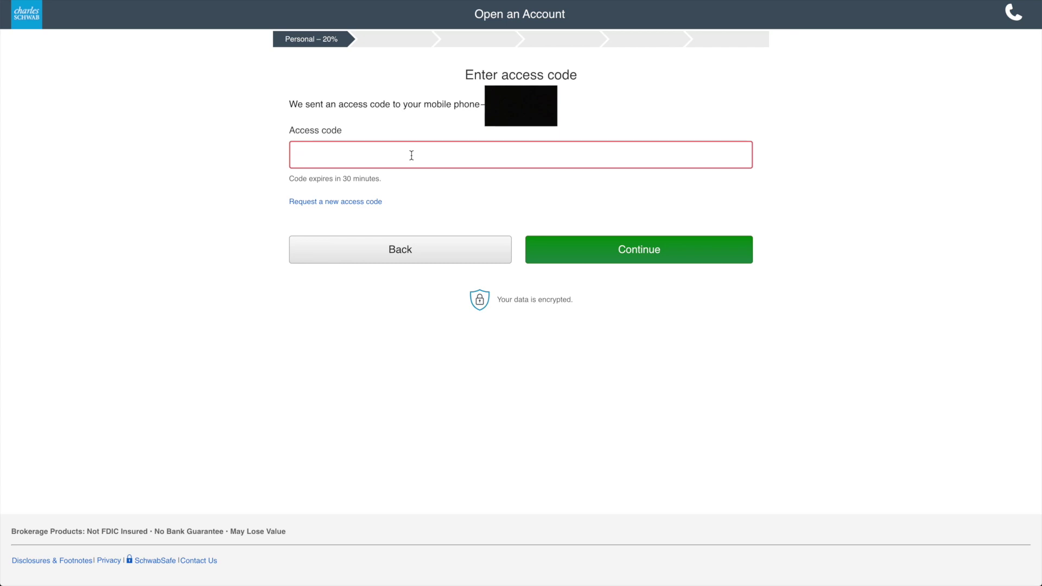
left_click(583, 250)
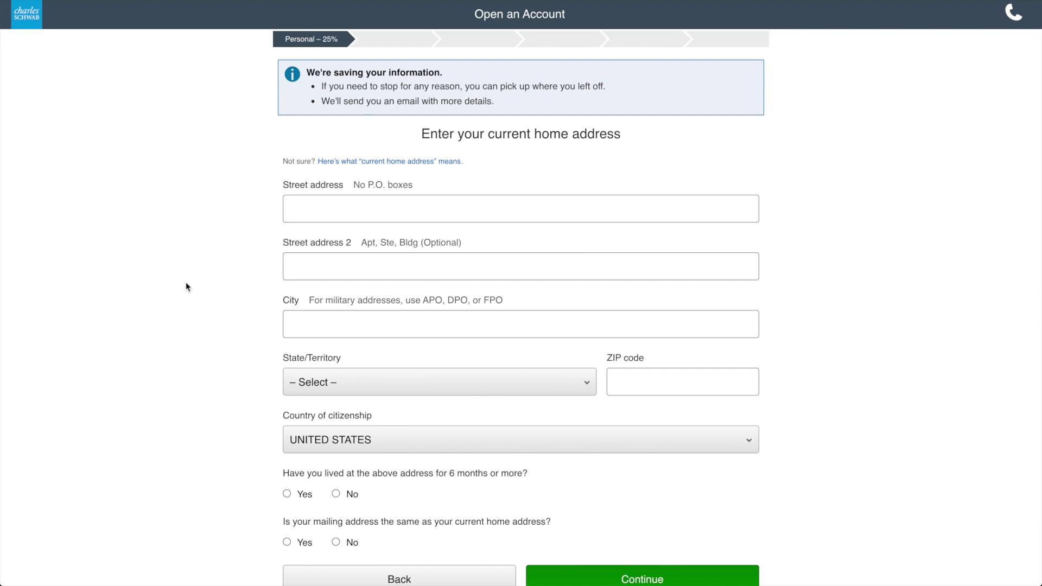
scroll(186, 283, "down", 3)
- Keep all paperless boxes checked, decline margin with 'No, thanks', and choose Yes for a trusted contact
scroll(186, 282, "up", 3)
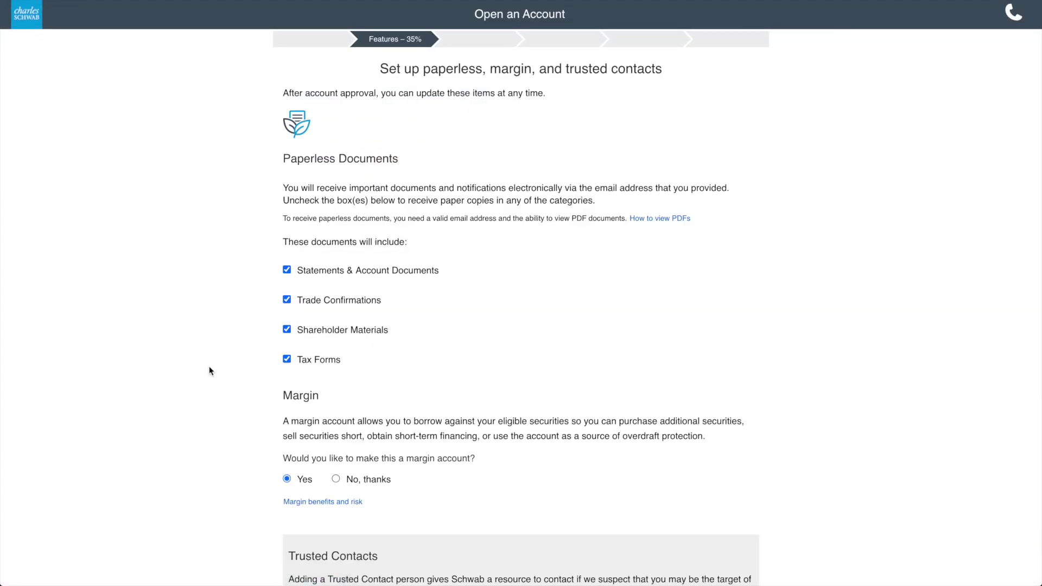
scroll(210, 372, "down", 2)
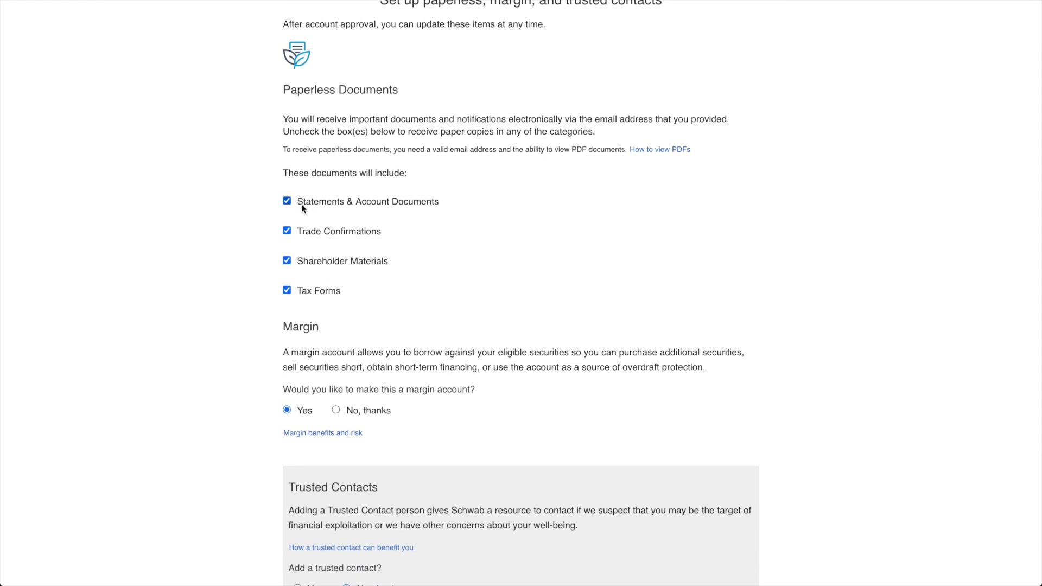
scroll(302, 209, "down", 1)
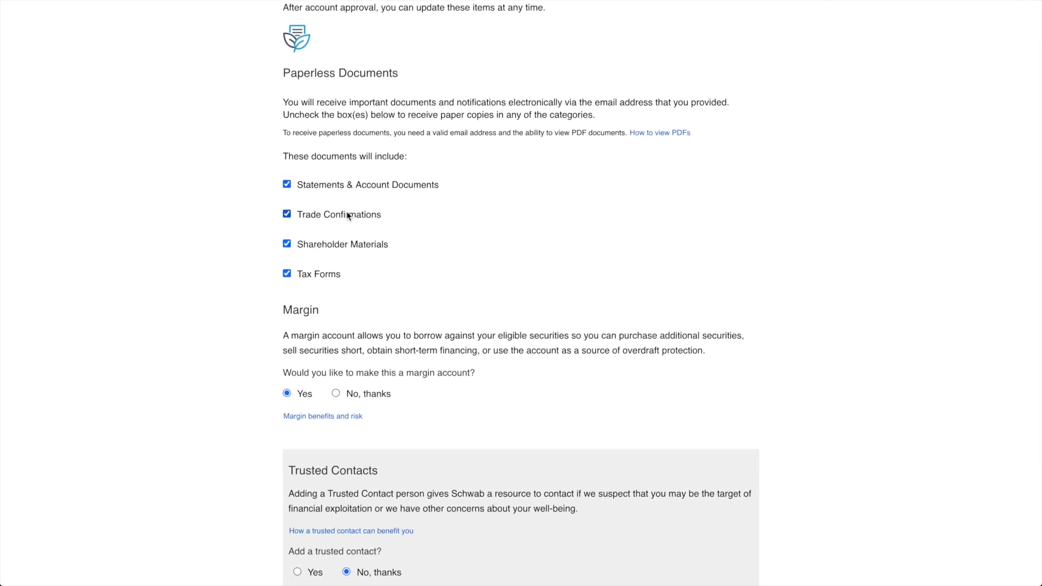
scroll(361, 226, "down", 2)
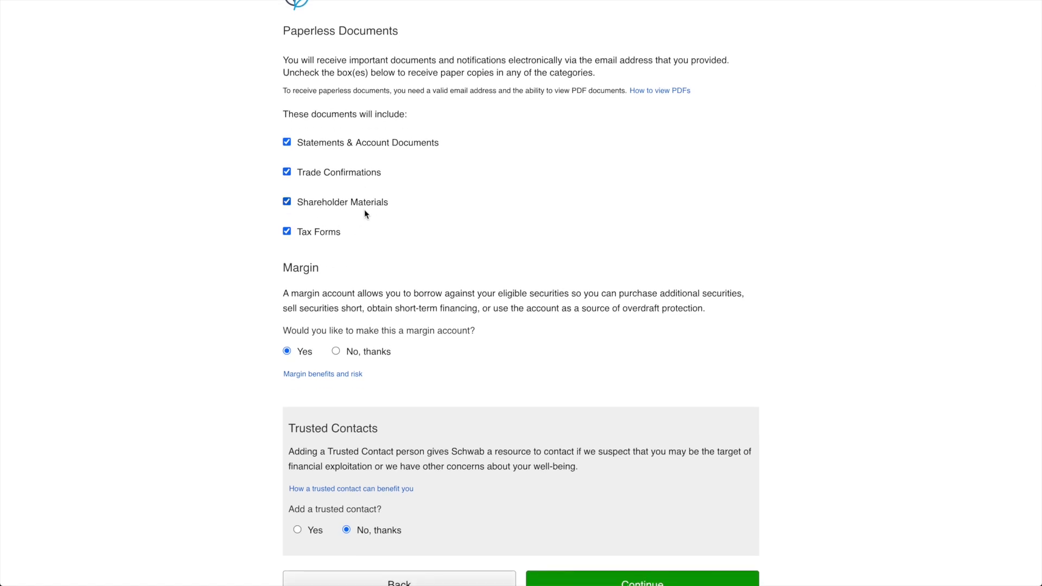
scroll(365, 213, "down", 3)
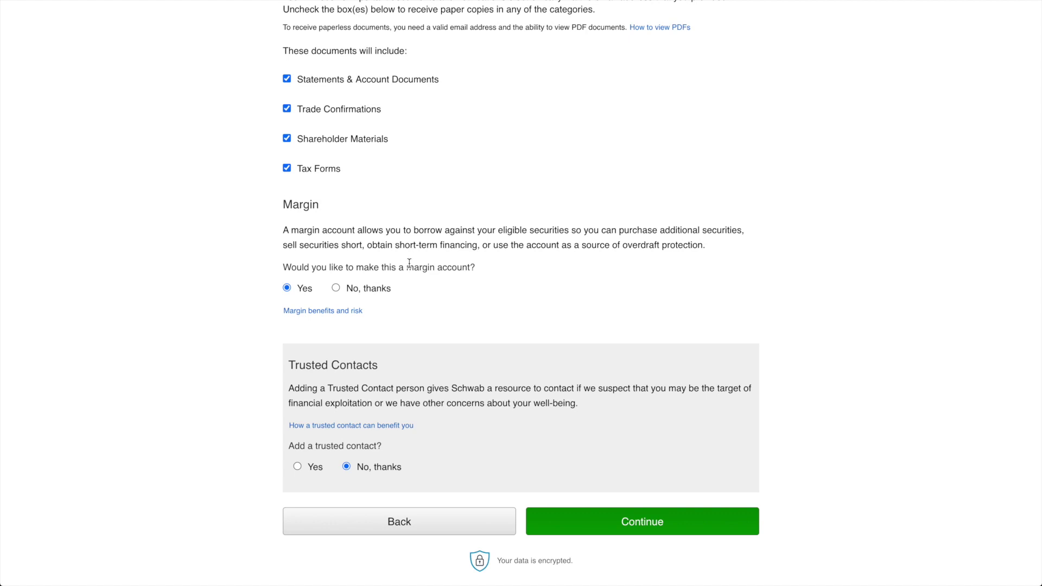
left_click(336, 289)
scroll(264, 302, "down", 2)
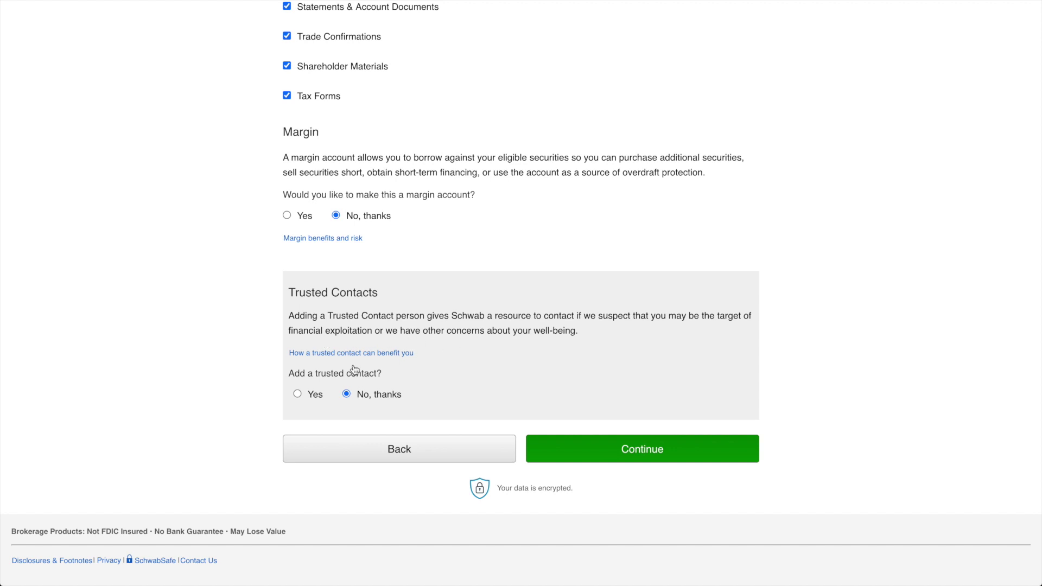
left_click(296, 394)
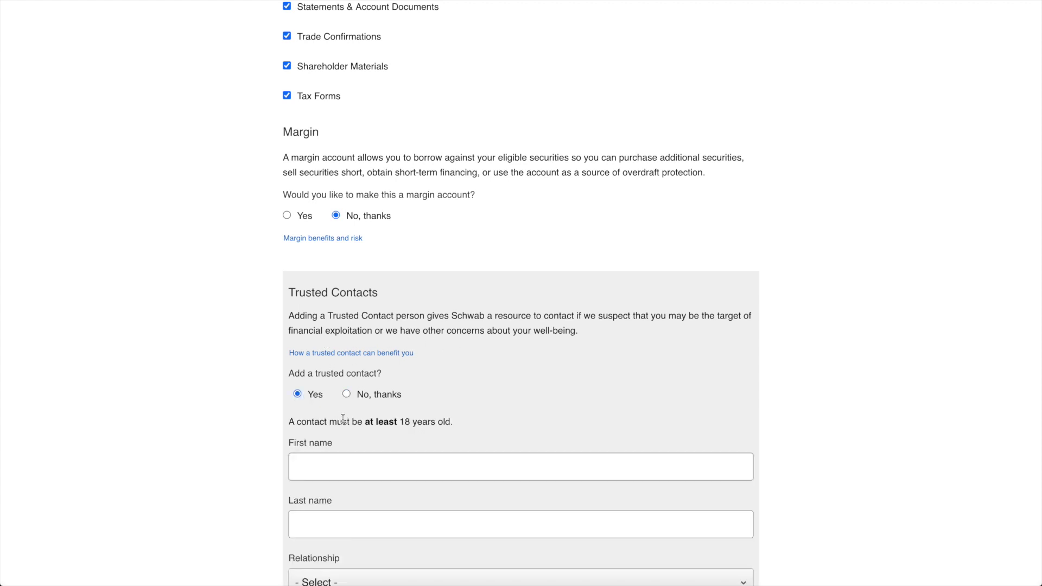
scroll(347, 427, "down", 3)
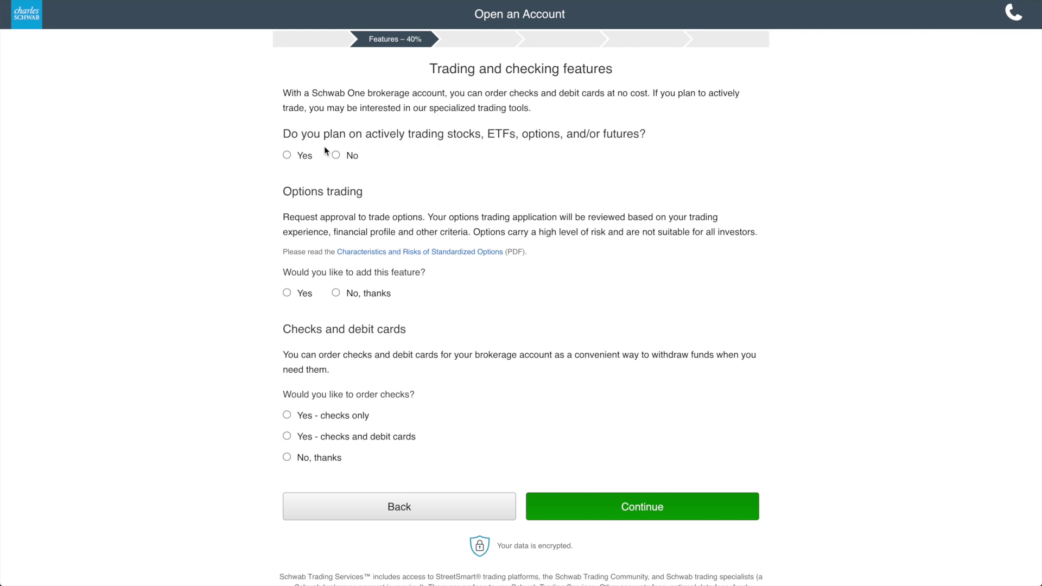
- Choose Yes for active trading, 'No, thanks' for options trading and checks, and continue
left_click(286, 155)
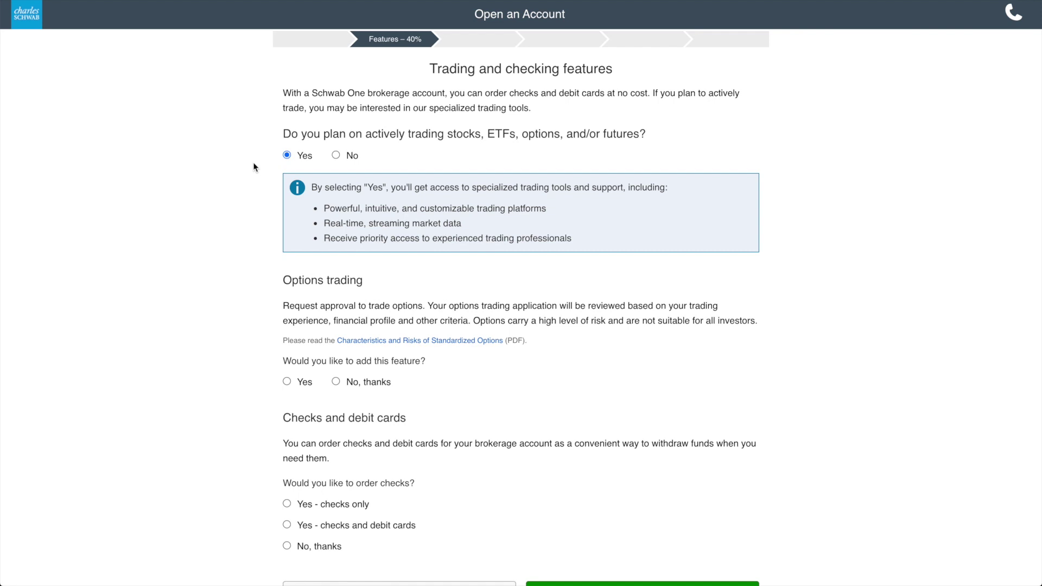
scroll(254, 167, "down", 3)
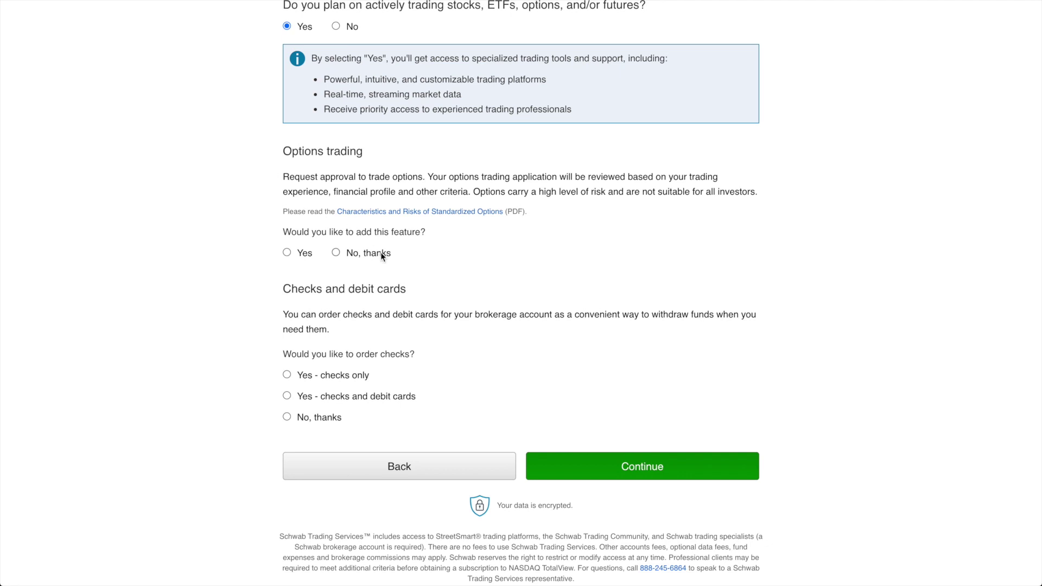
left_click(337, 253)
scroll(179, 274, "down", 2)
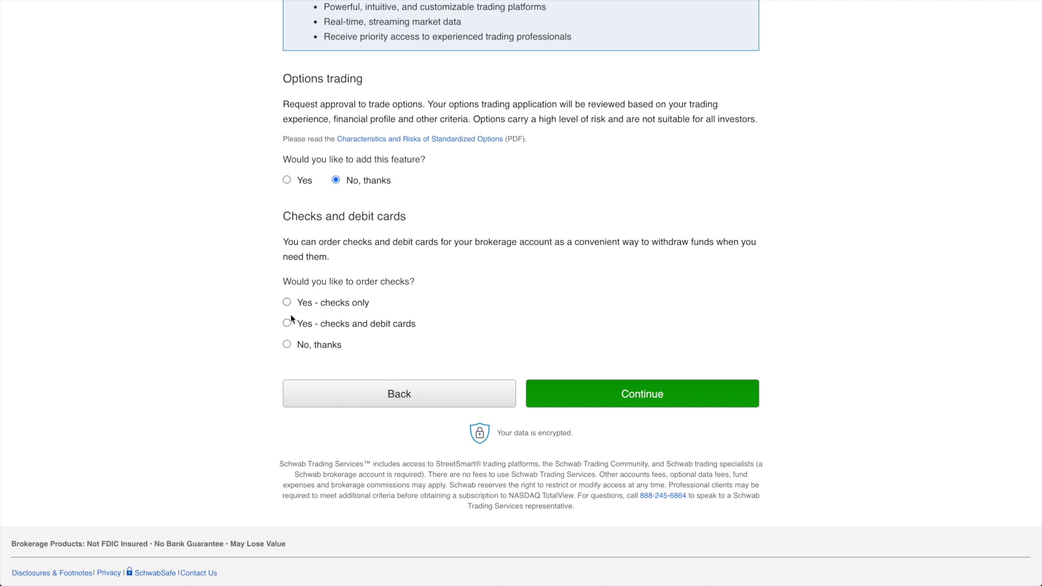
left_click(286, 345)
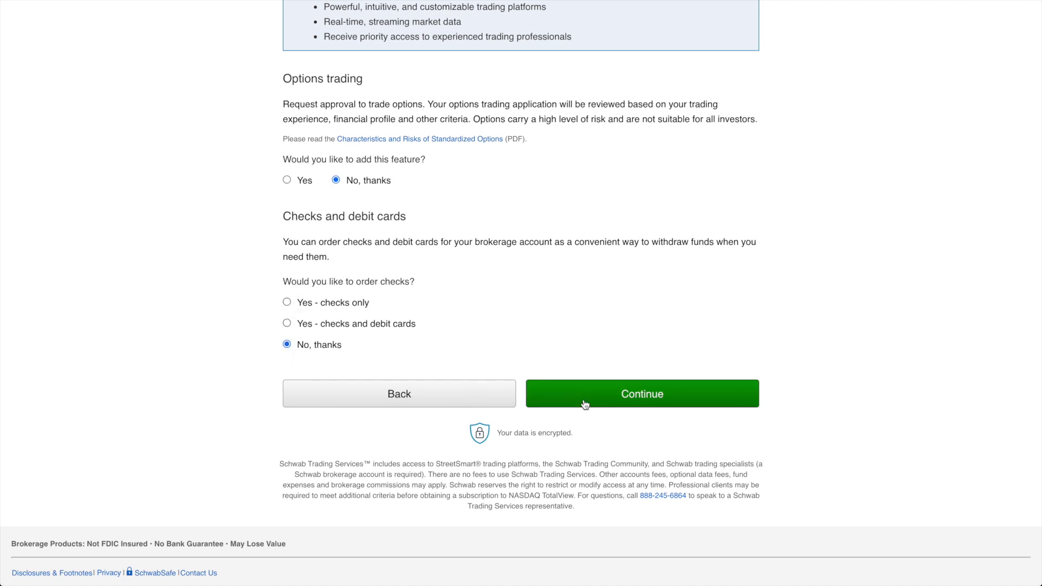
left_click(584, 399)
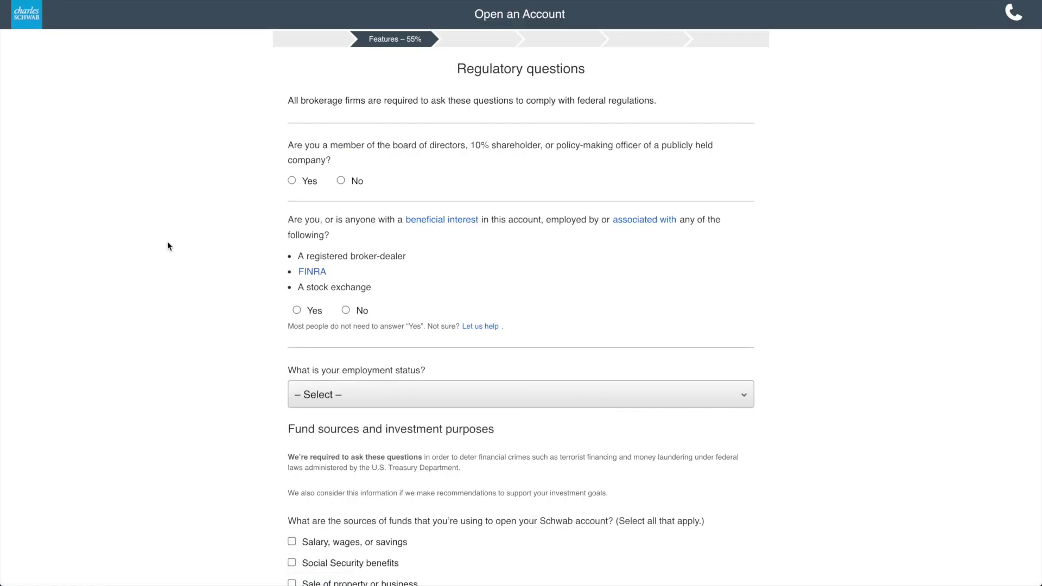
- Answer No to the board-member and broker-dealer affiliation questions
scroll(164, 239, "down", 3)
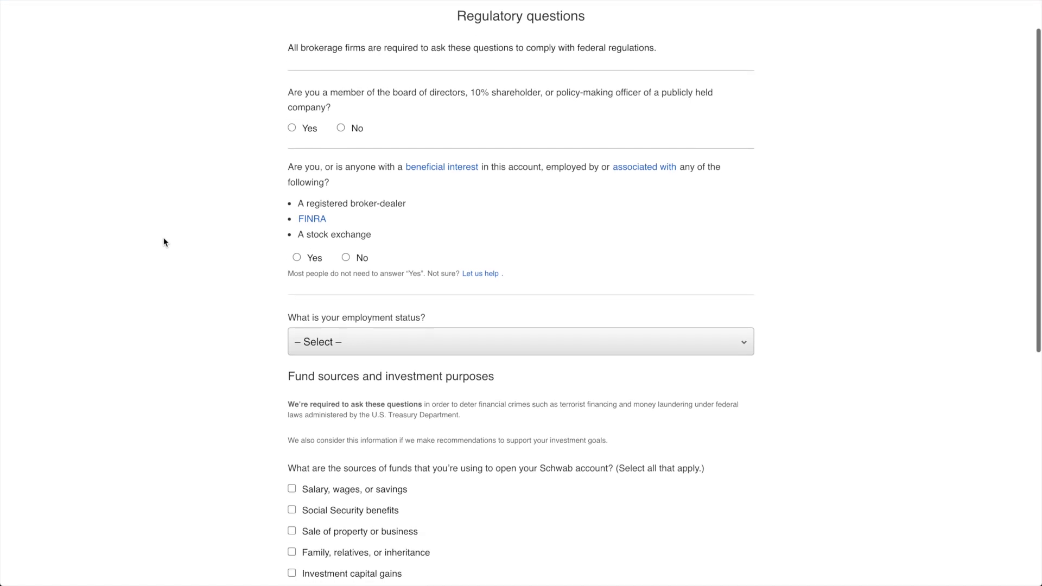
scroll(164, 239, "up", 3)
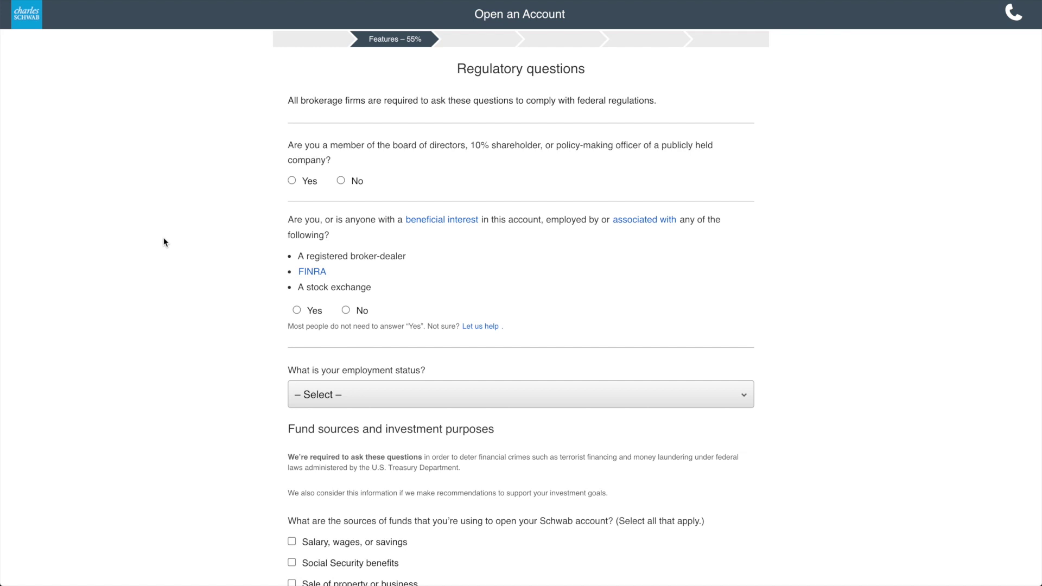
left_click(342, 182)
scroll(212, 265, "down", 1)
scroll(212, 266, "down", 3)
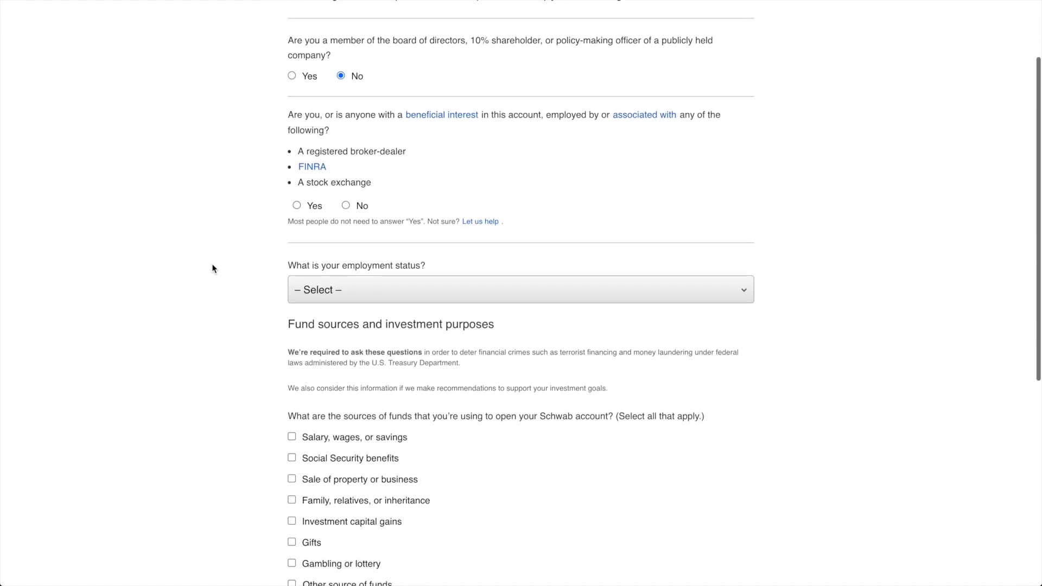
scroll(212, 269, "down", 1)
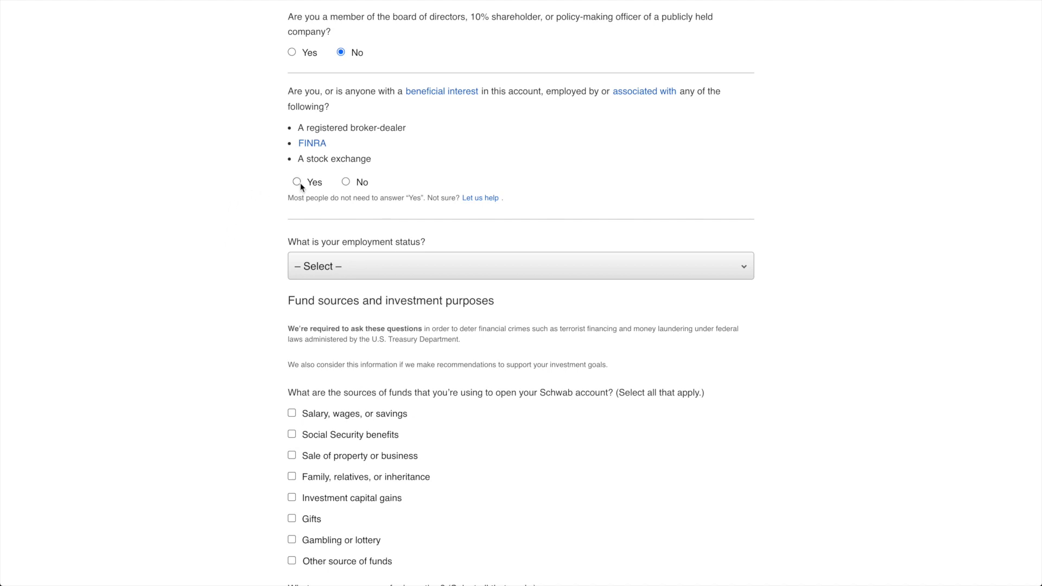
left_click(347, 182)
scroll(208, 243, "down", 3)
scroll(209, 243, "down", 1)
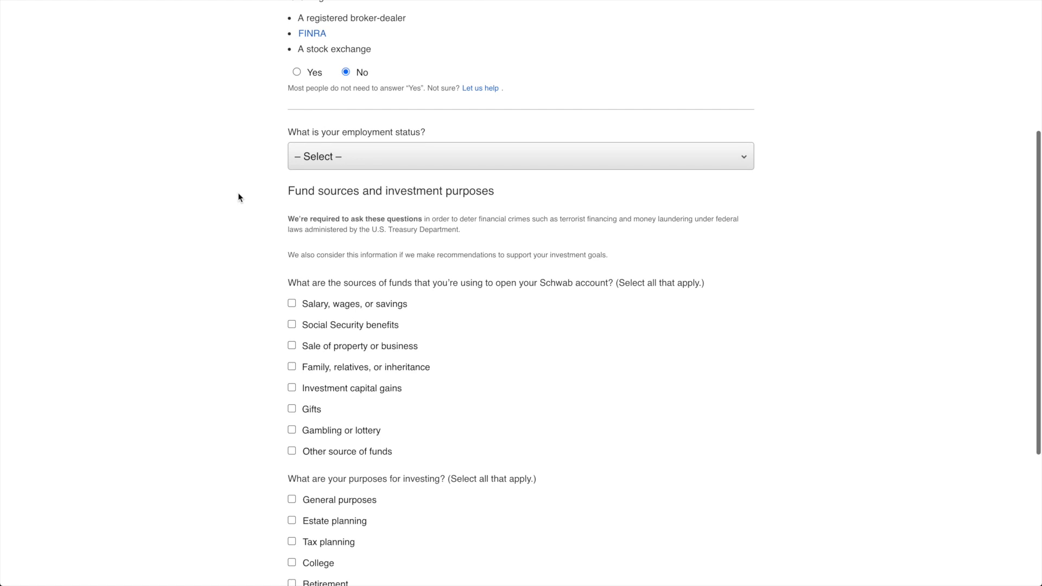
- Set employment status to Employed, pick an occupation, and submit the regulatory answers
left_click(326, 167)
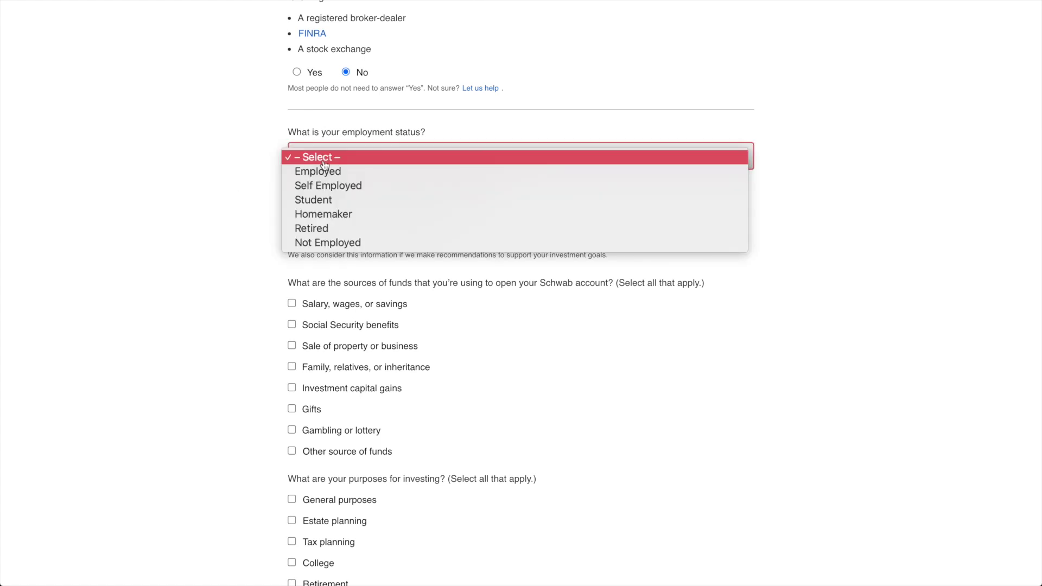
key("Escape")
scroll(220, 202, "down", 1)
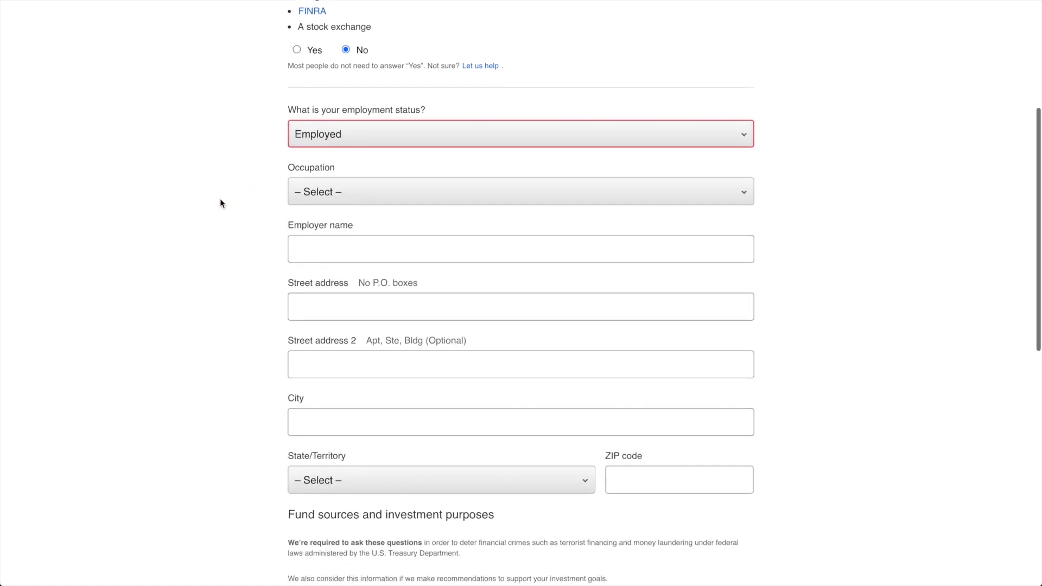
left_click(300, 197)
left_click(300, 197)
scroll(244, 242, "down", 10)
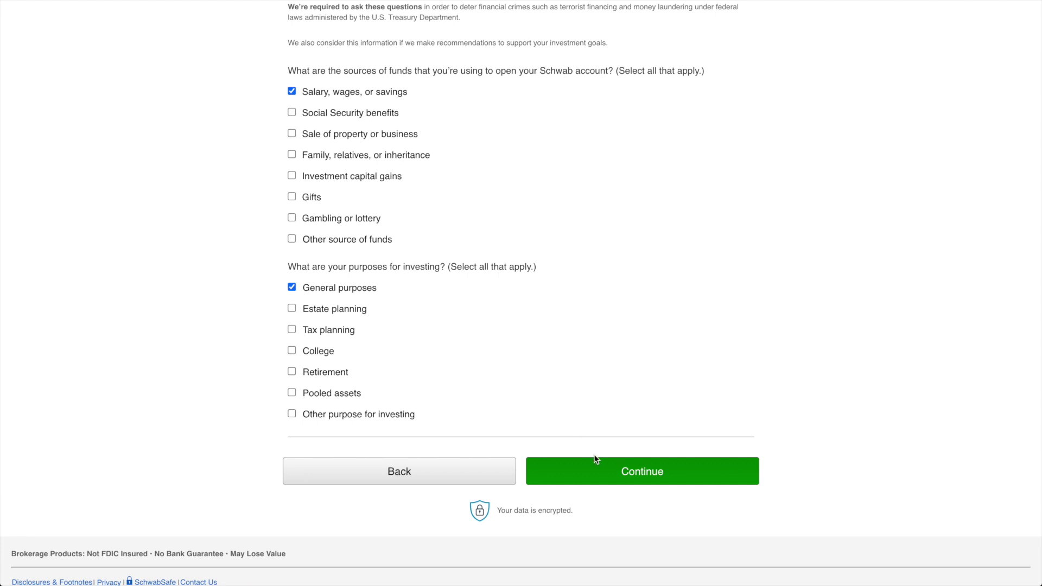
left_click(604, 477)
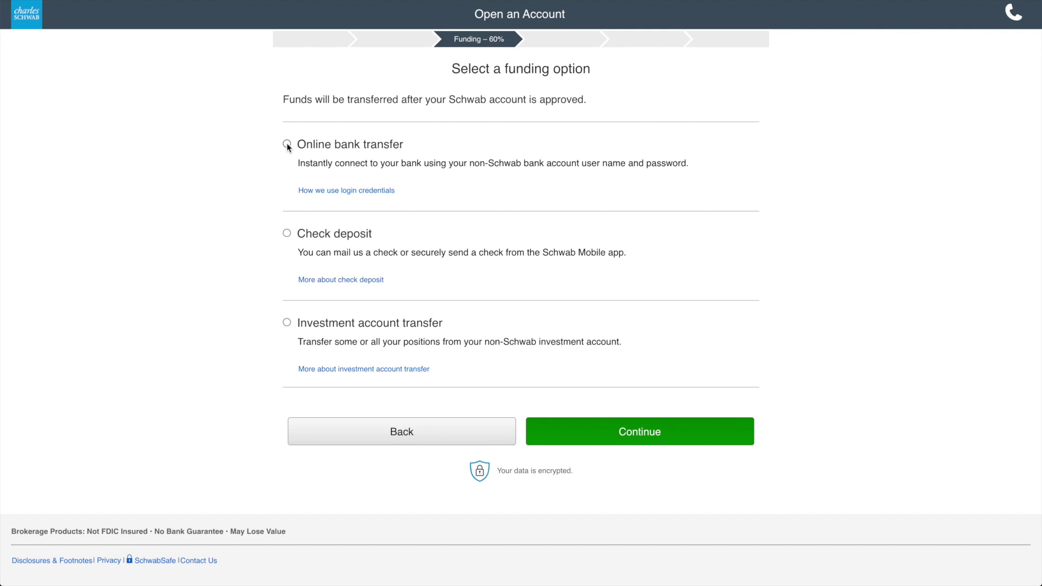
- Select 'Online bank transfer' as the funding method and continue to bank selection
left_click(287, 144)
left_click(637, 432)
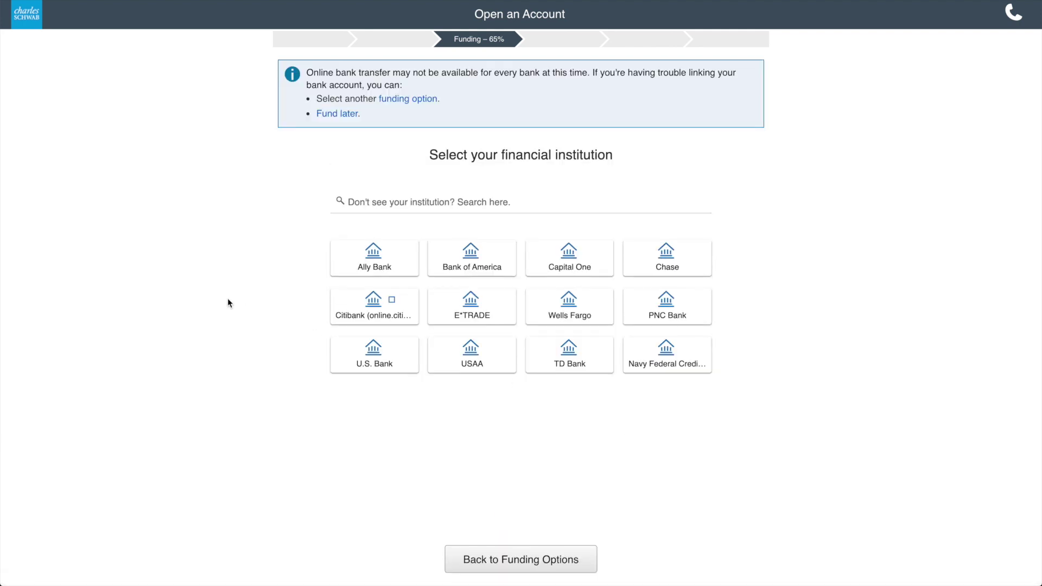
scroll(228, 302, "down", 2)
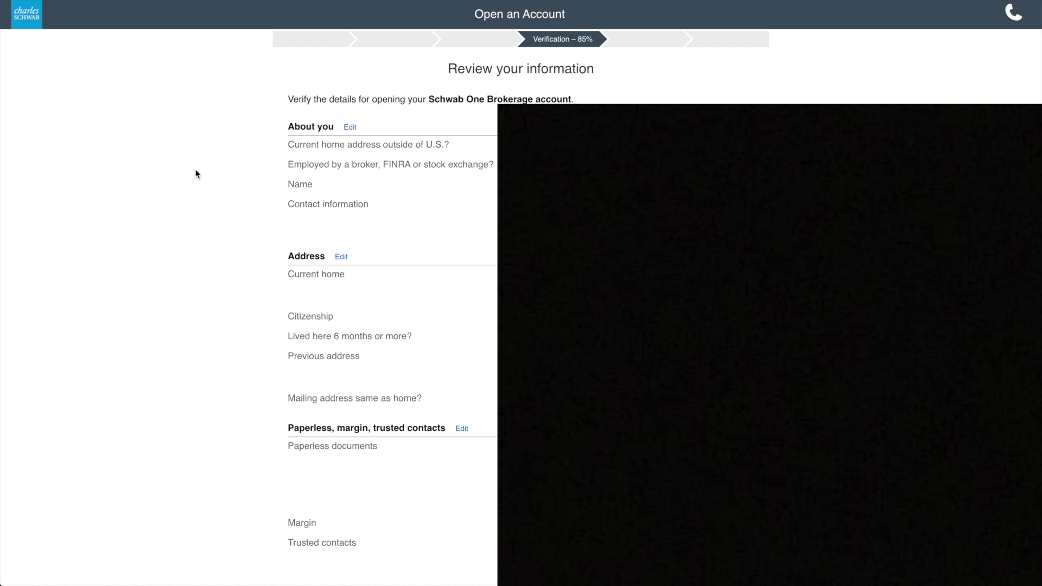
- Review the application details down to the linked accounts and continue to Agreements
scroll(197, 173, "down", 1)
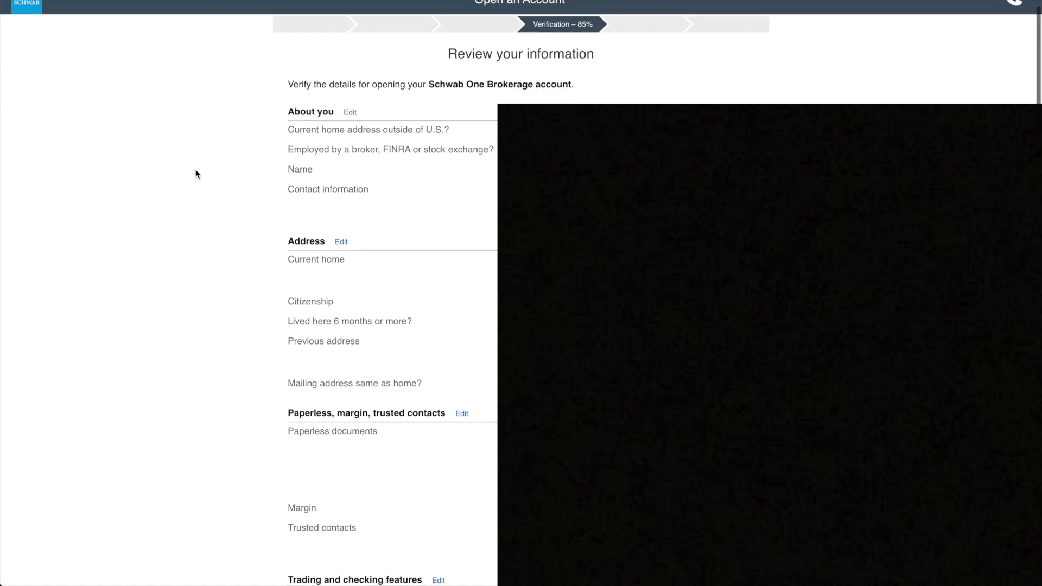
scroll(196, 174, "down", 1)
scroll(196, 174, "down", 3)
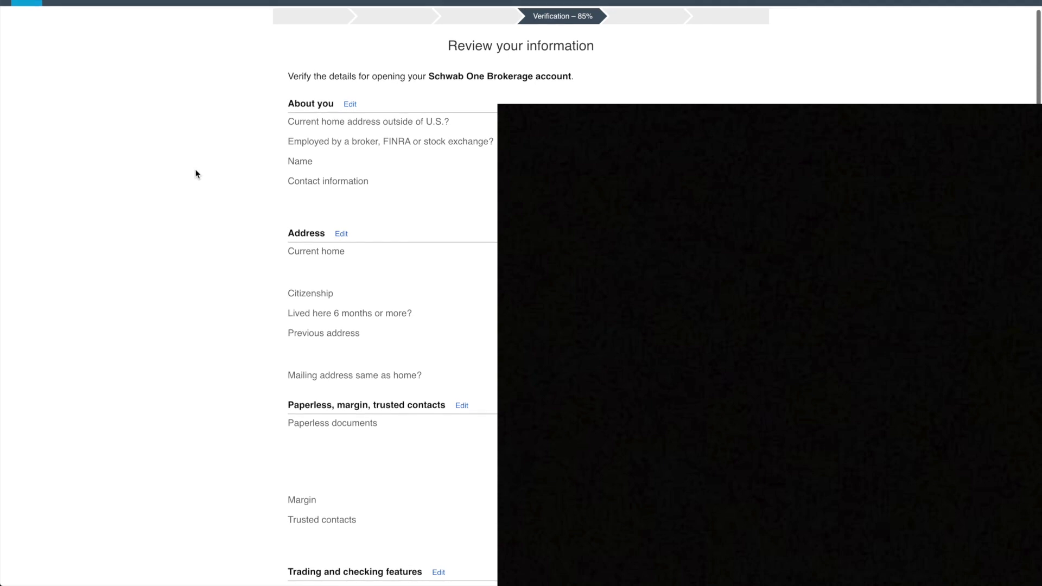
scroll(196, 174, "down", 1)
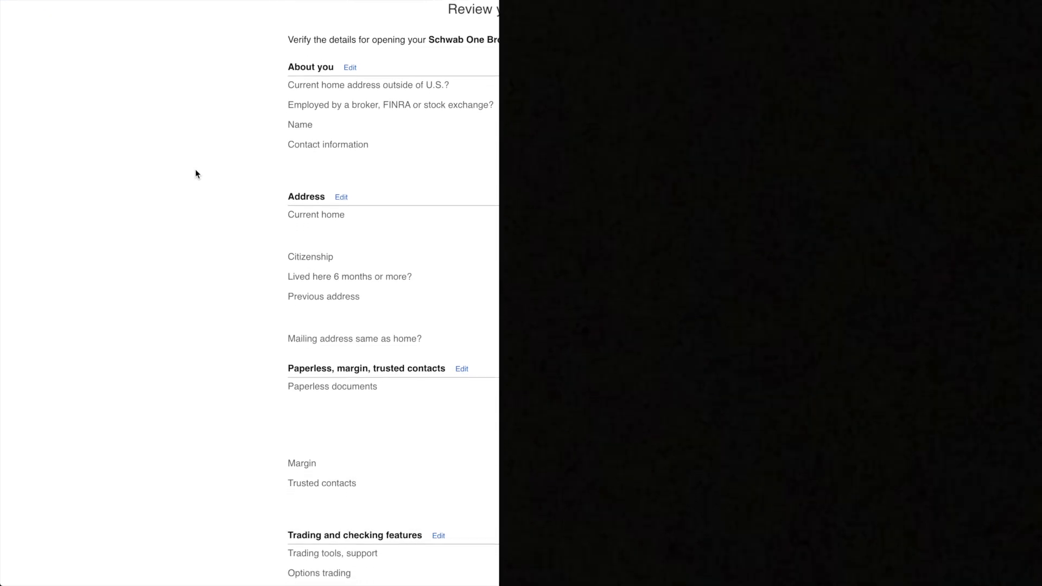
scroll(197, 173, "down", 2)
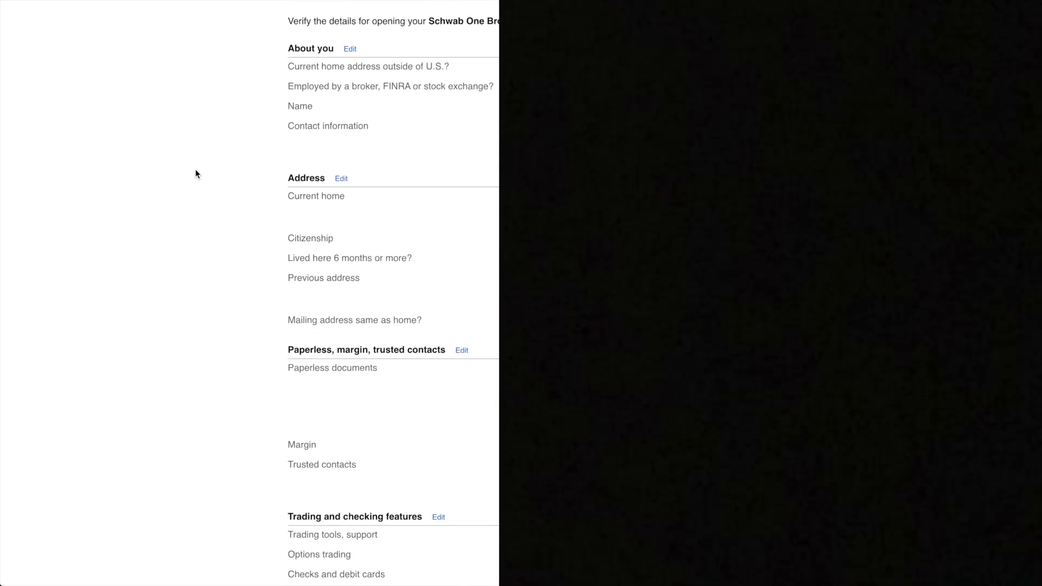
scroll(196, 173, "down", 10)
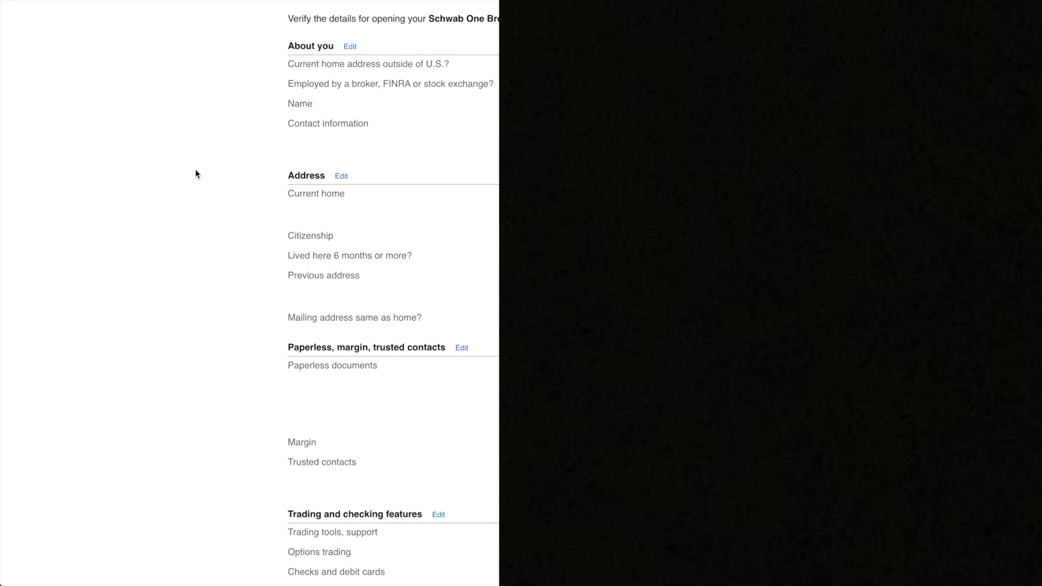
scroll(197, 173, "down", 5)
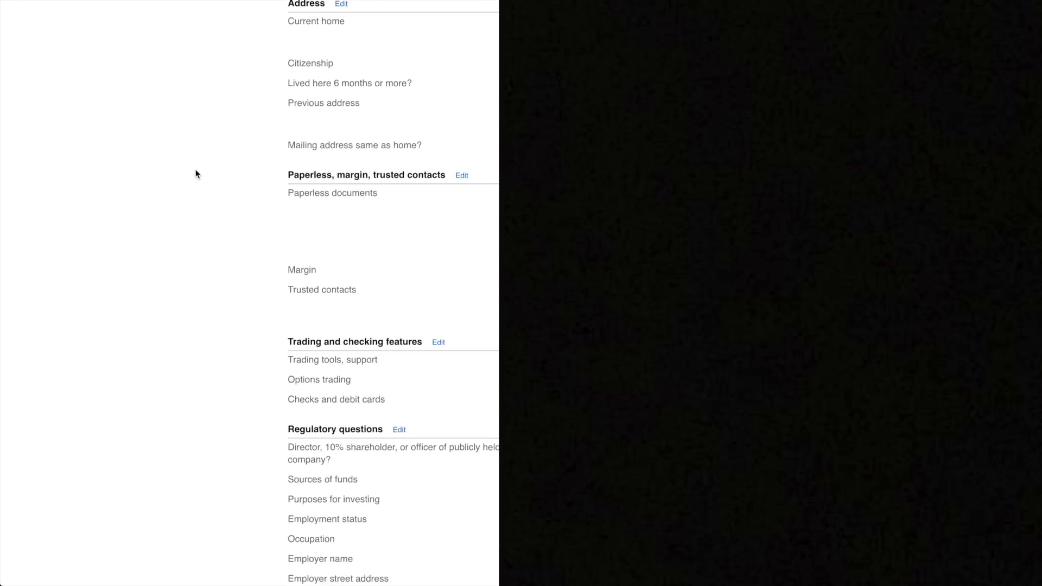
scroll(196, 174, "down", 12)
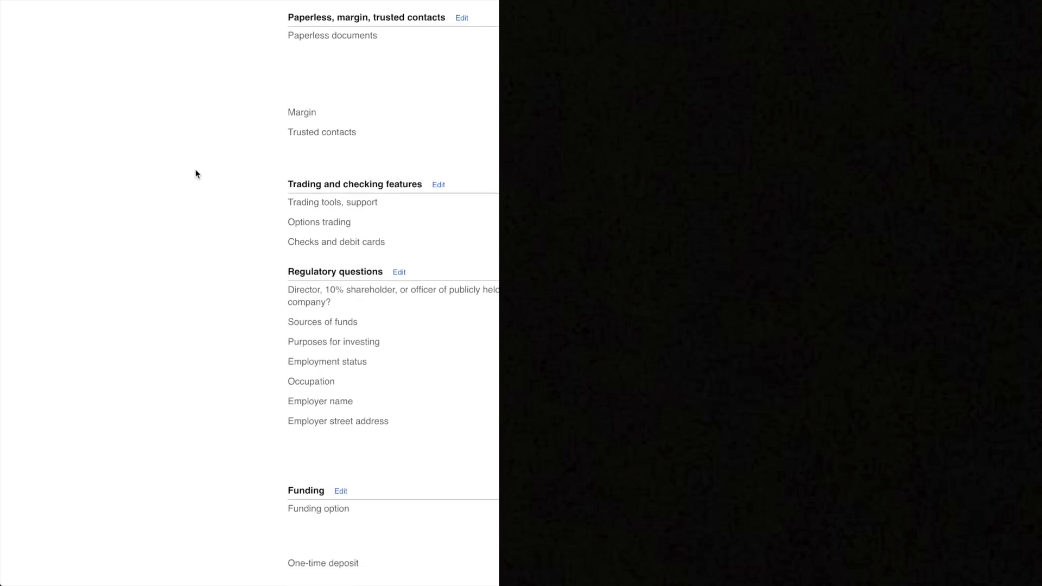
scroll(196, 174, "down", 11)
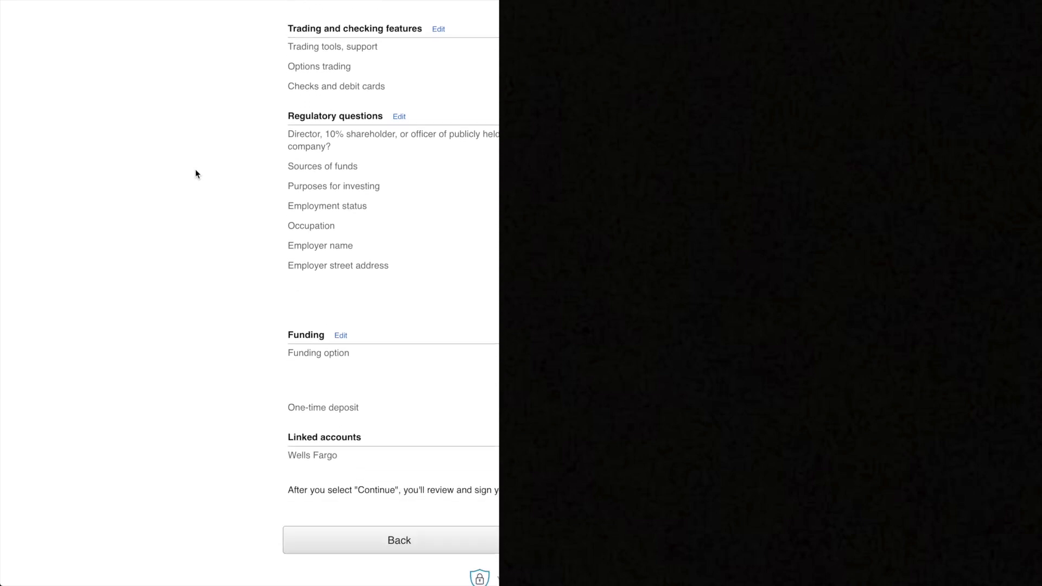
scroll(196, 173, "down", 7)
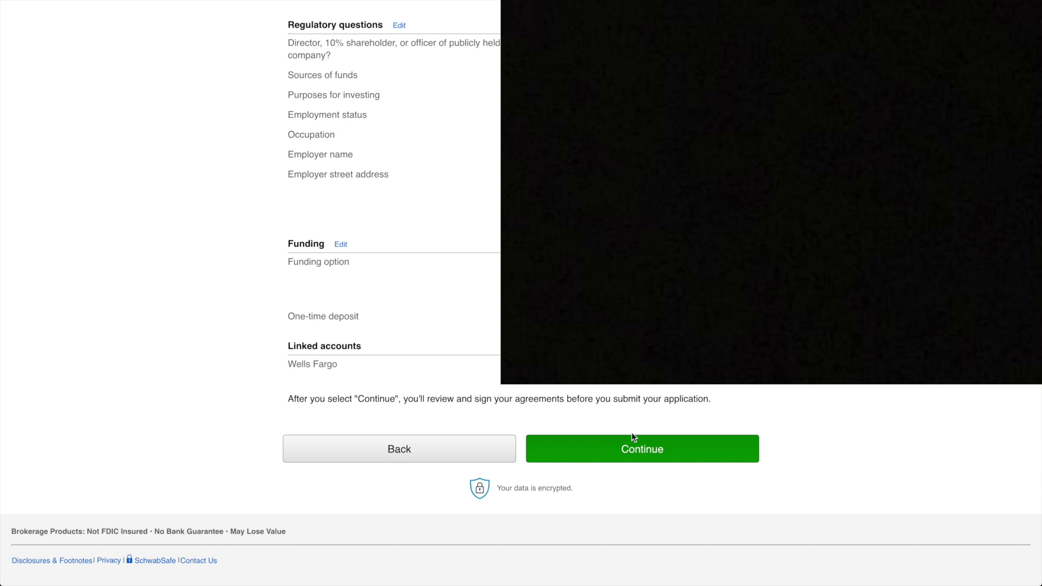
left_click(647, 454)
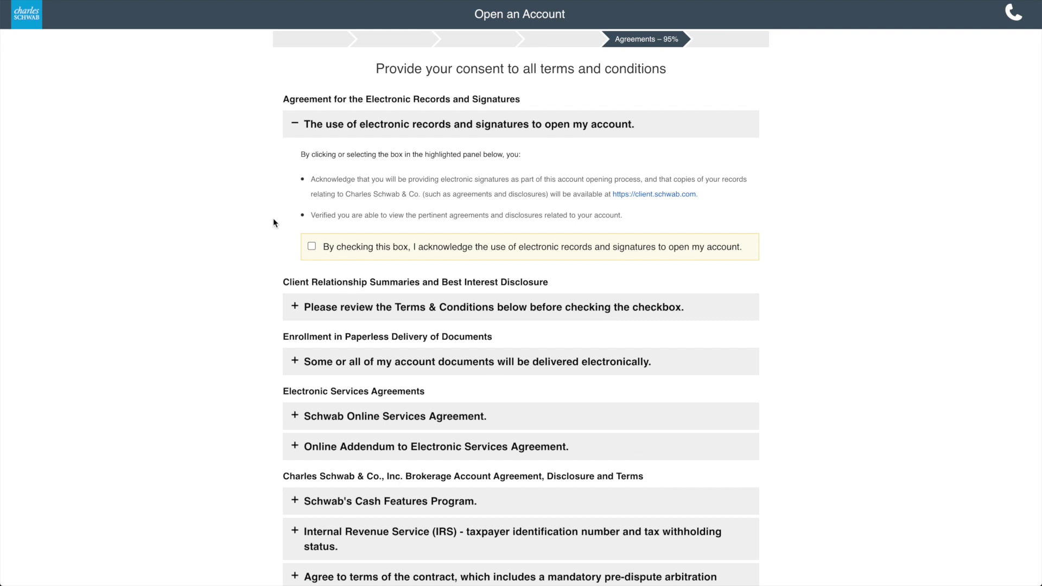
- Tick consents for electronic records, Client Relationship Summaries, Paperless Delivery and the Online Services Agreement
left_click(311, 246)
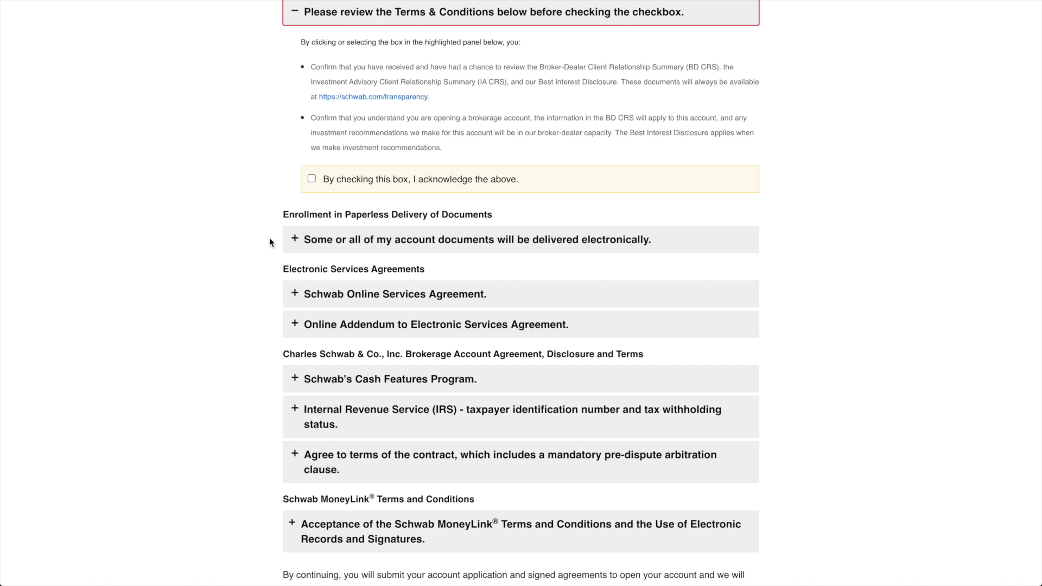
left_click(312, 180)
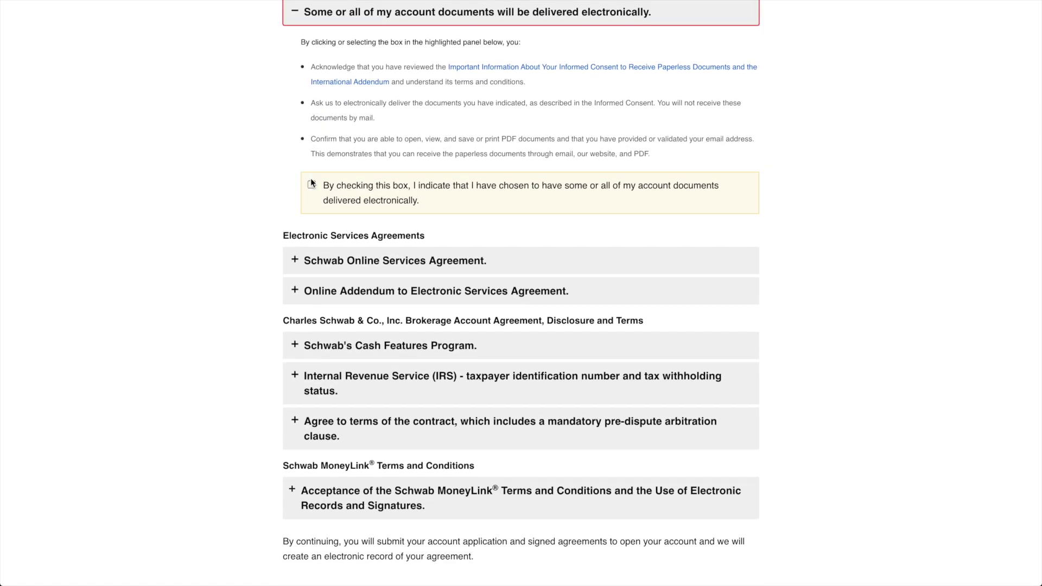
left_click(311, 181)
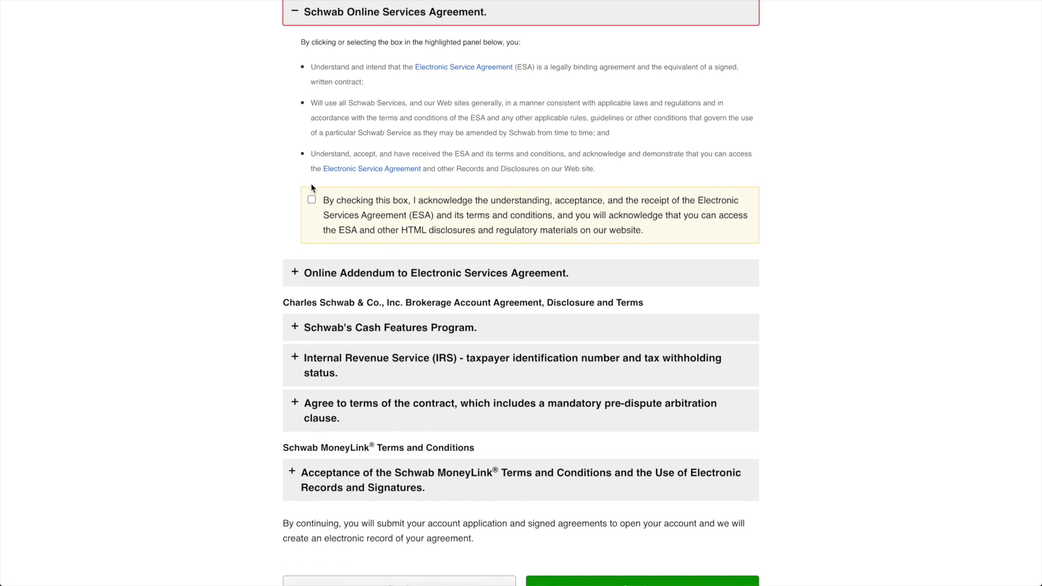
left_click(311, 201)
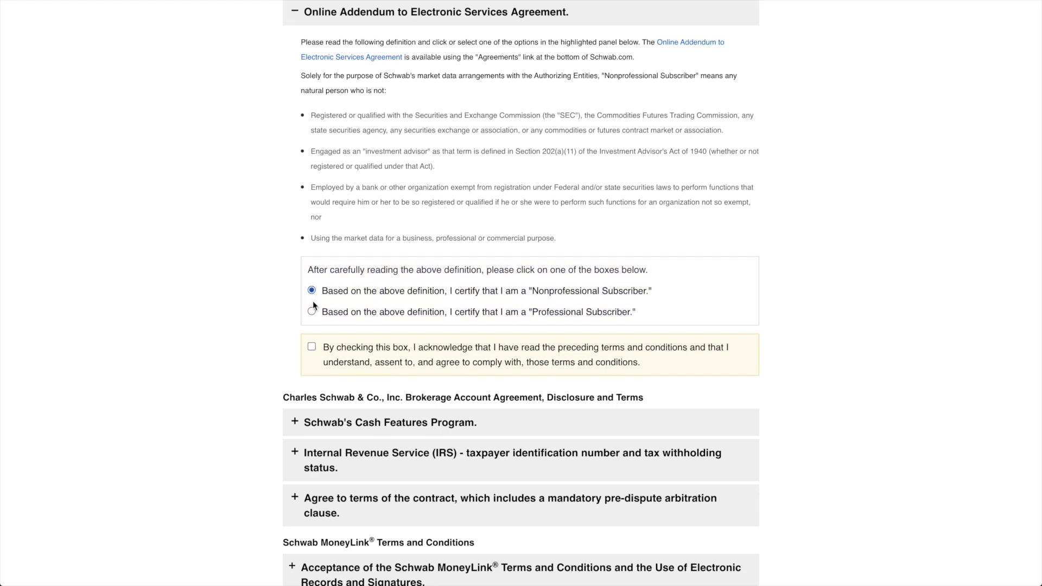
- Accept the Online Addendum and Cash Features Program, and answer No to IRS backup withholding
left_click(312, 347)
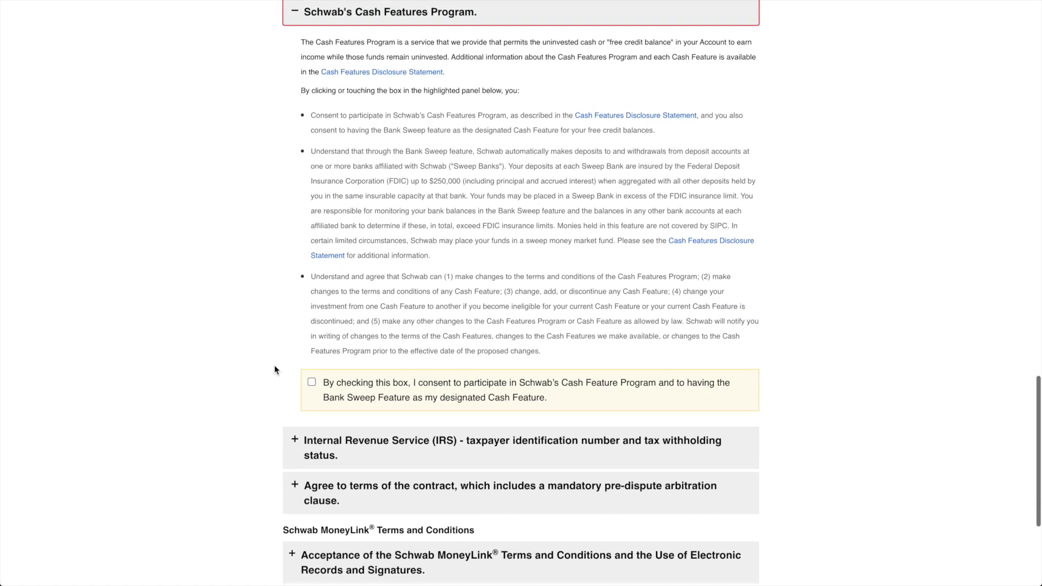
left_click(309, 381)
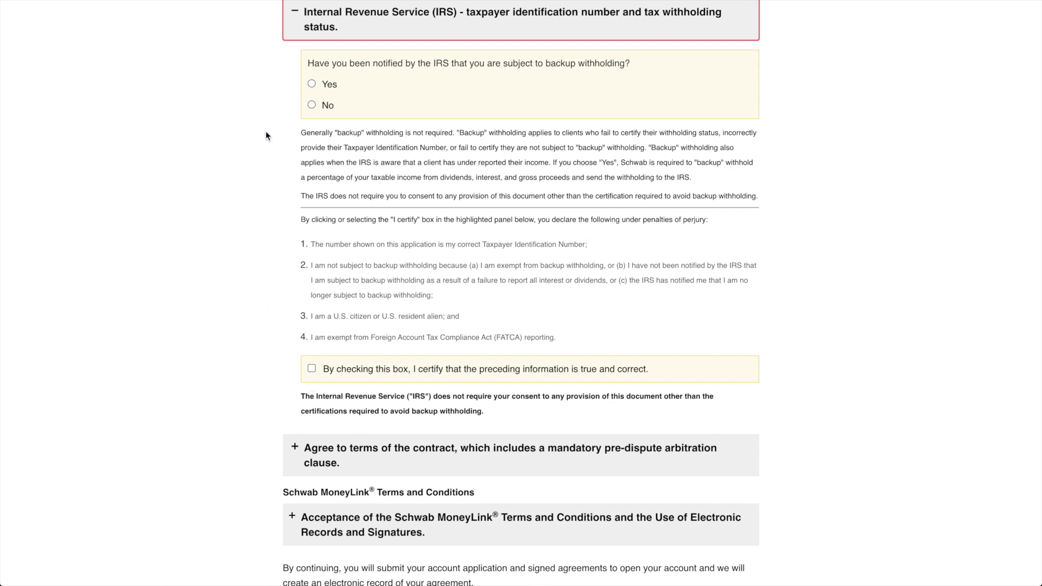
left_click(311, 104)
- Certify the tax information, agree to the arbitration clause and MoneyLink terms, and submit the application
scroll(258, 179, "down", 2)
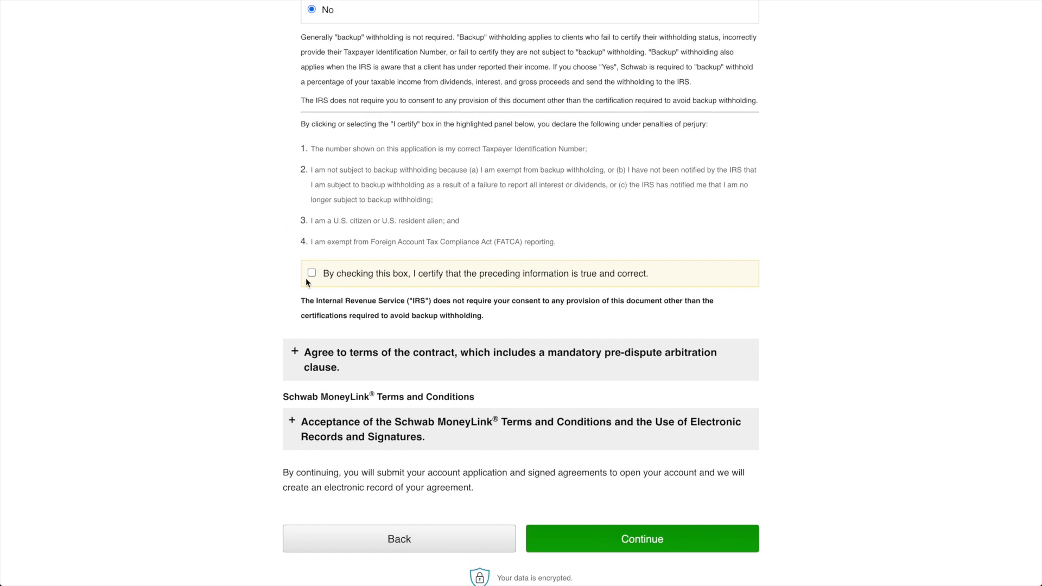
left_click(311, 273)
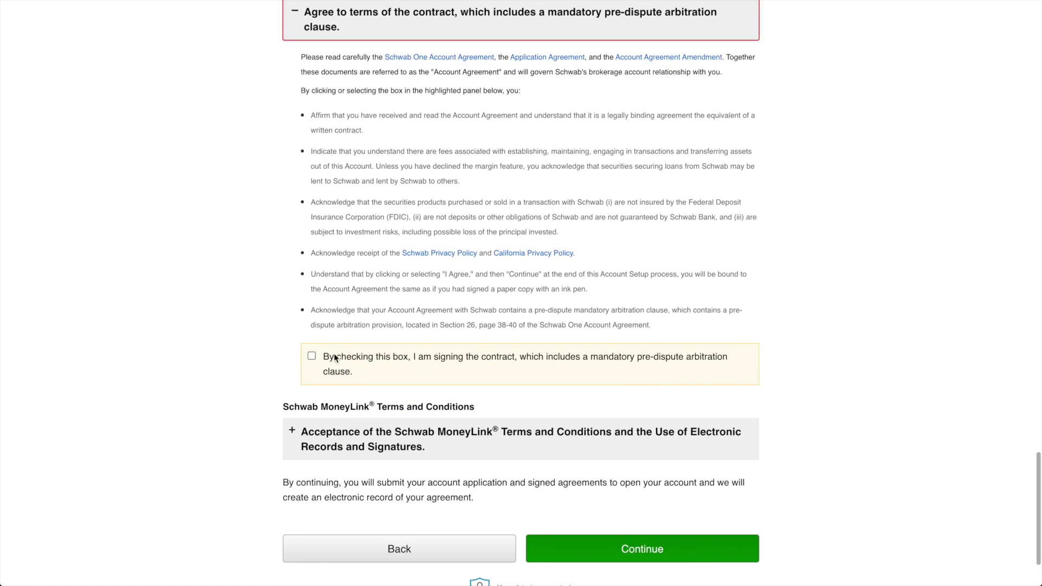
left_click(312, 357)
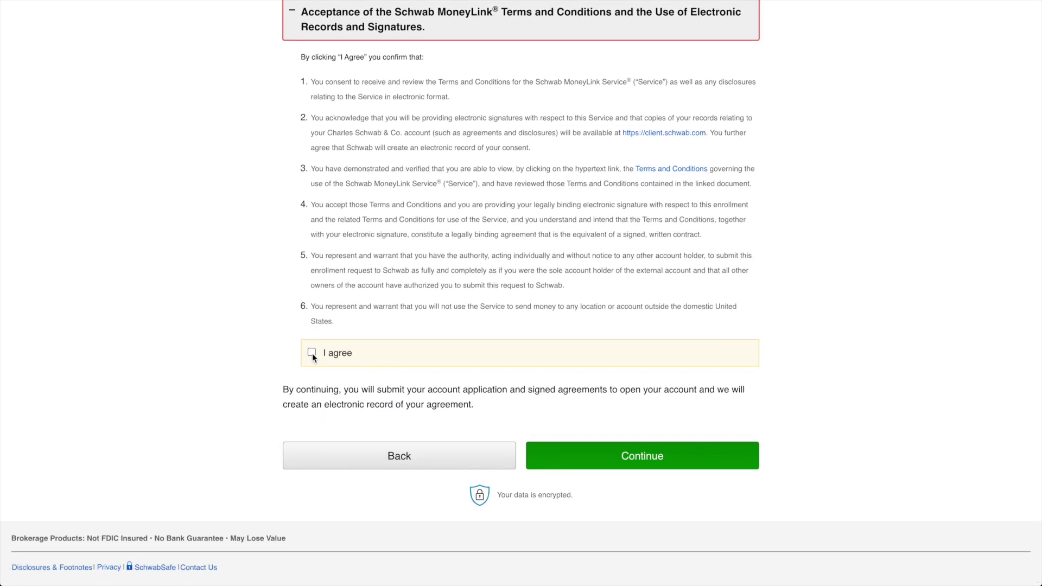
left_click(312, 354)
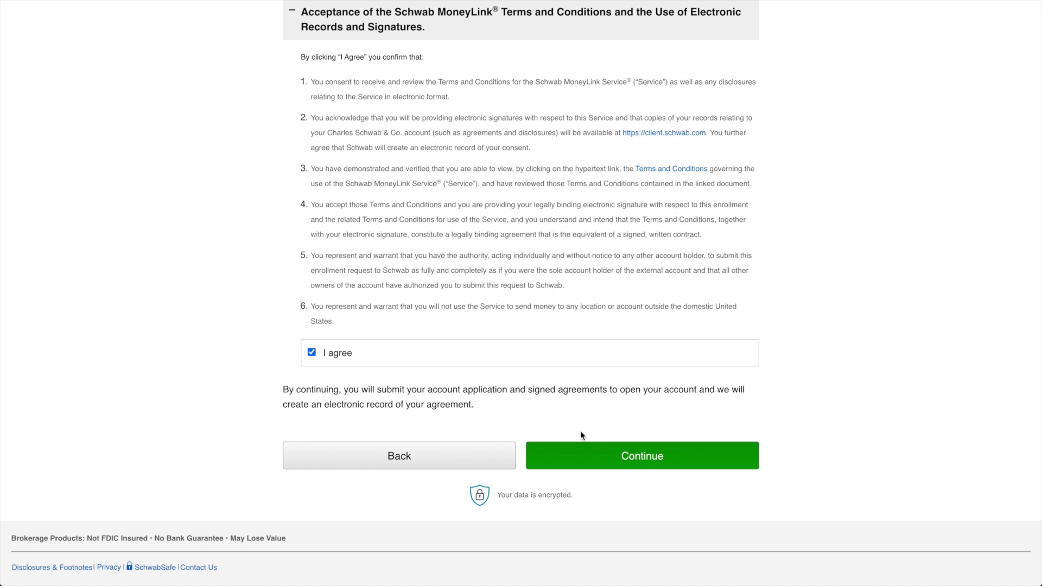
left_click(593, 451)
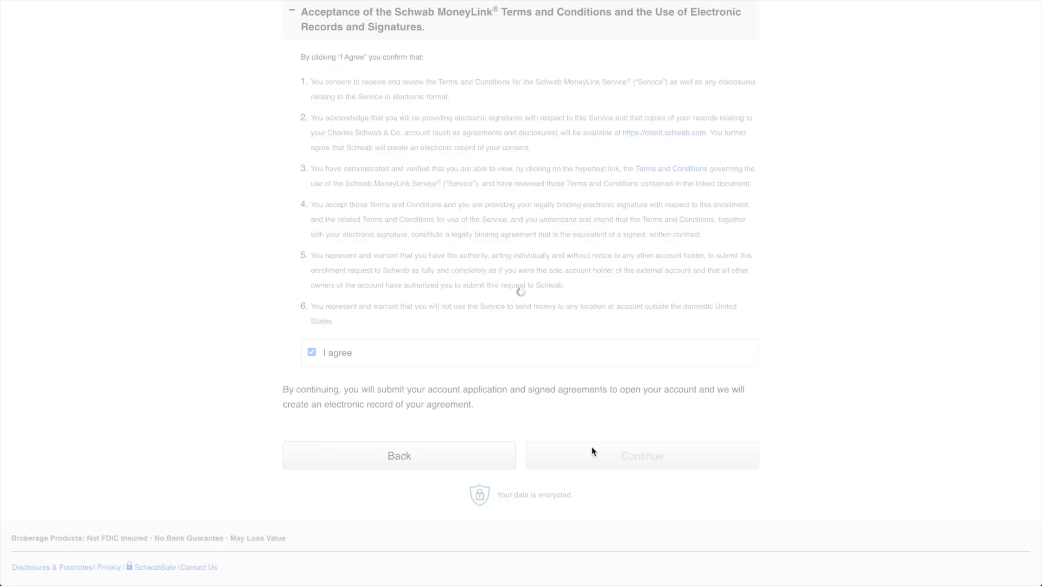